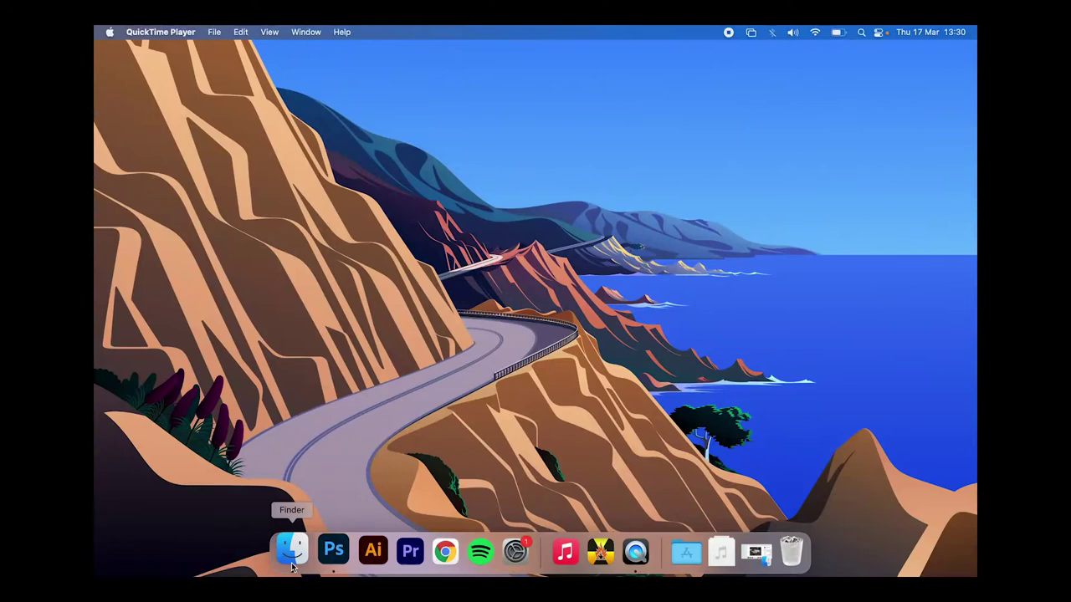
- Switch to Finder and browse the van photos in the Van Pictures for Planning folder
{"action": "left_click", "coordinate": [292, 557]}
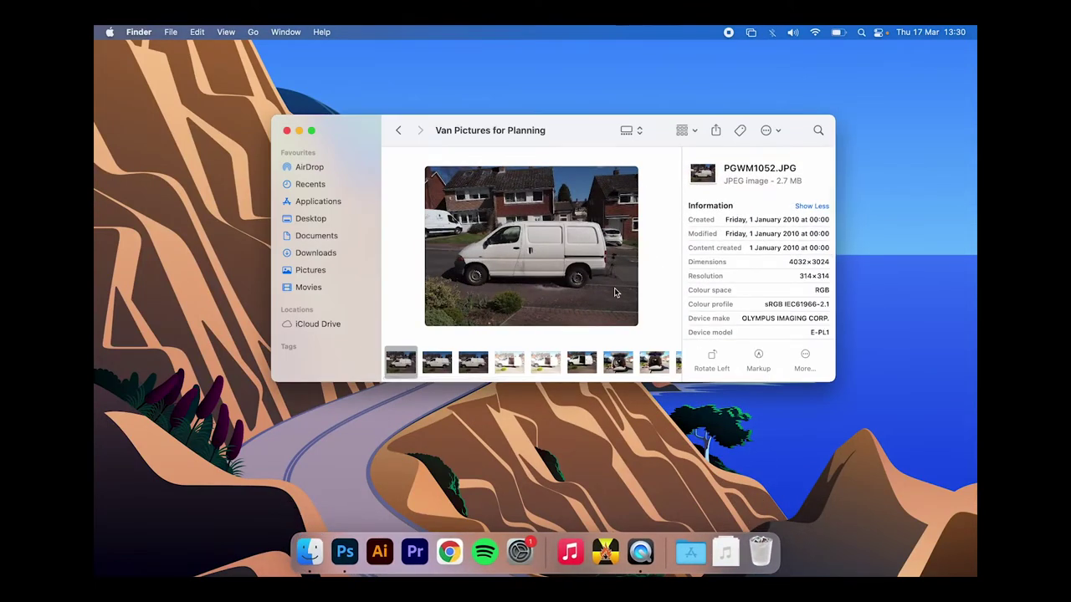
{"action": "key", "text": "Right"}
{"action": "key", "text": "Right"}
{"action": "key", "text": "Right"}
{"action": "key", "text": "Right"}
{"action": "key", "text": "Right"}
{"action": "key", "text": "Right"}
{"action": "key", "text": "Right"}
{"action": "key", "text": "Right"}
{"action": "key", "text": "Right"}
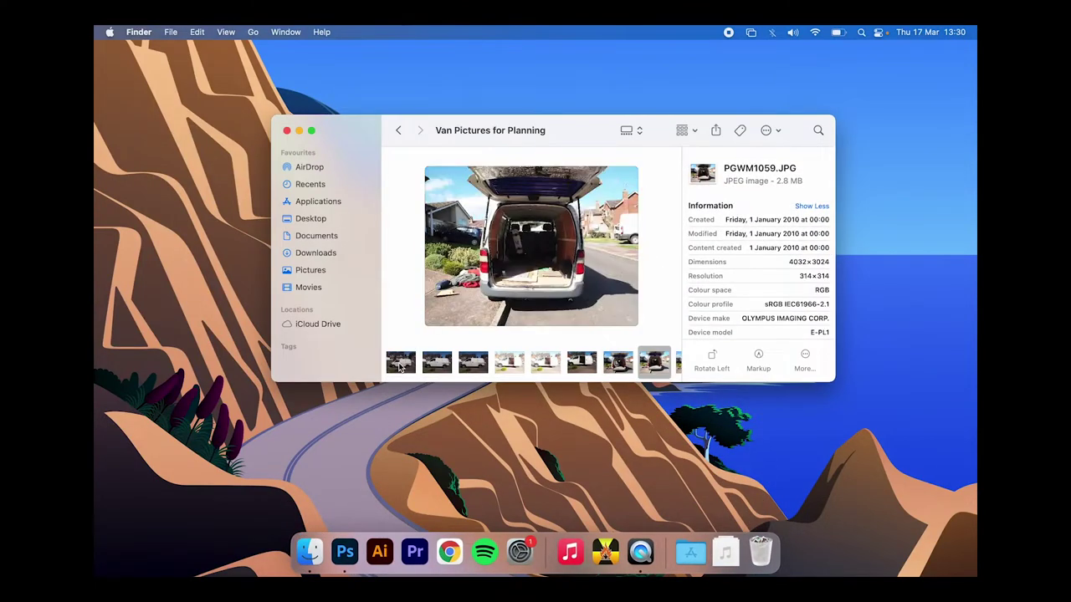
{"action": "key", "text": "Right"}
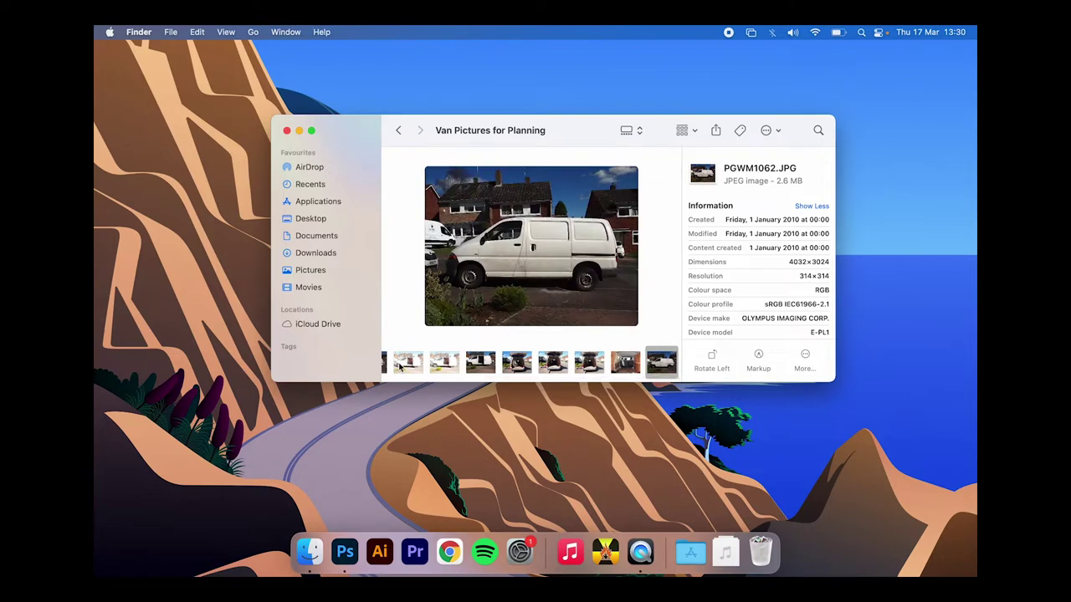
{"action": "left_click", "coordinate": [400, 365]}
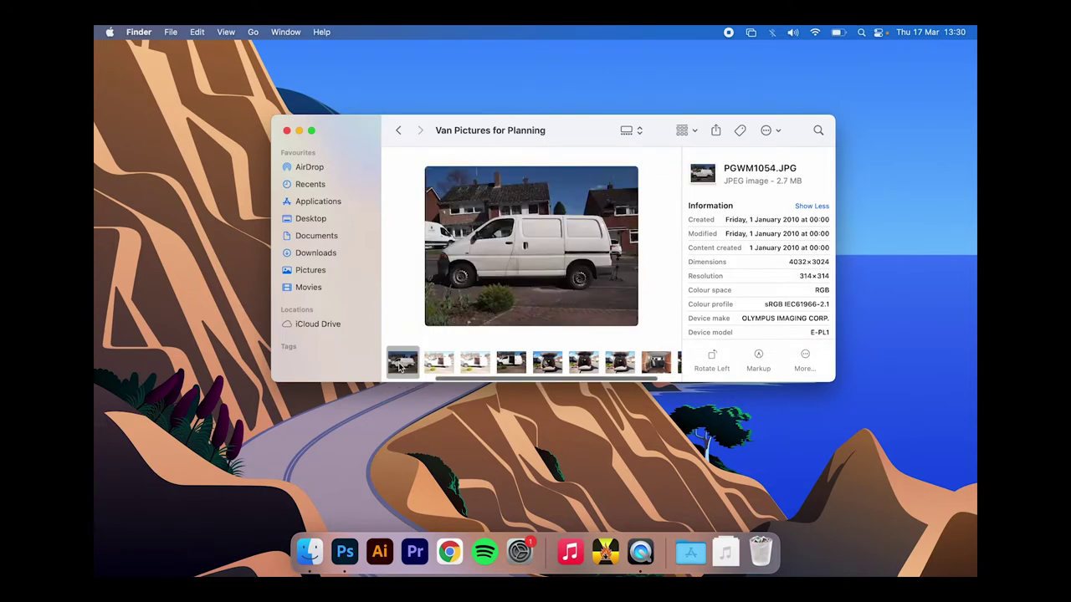
- Select PGWM1057.JPG, the side view with the sliding door open, and open it in Photoshop
{"action": "key", "text": "Right"}
{"action": "key", "text": "Right"}
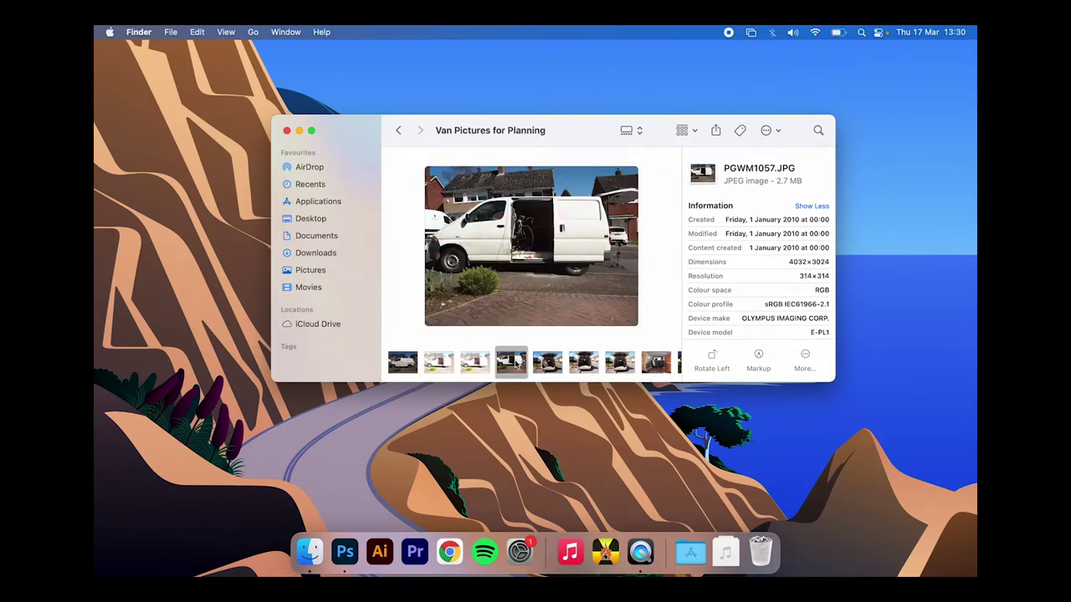
{"action": "left_click", "coordinate": [344, 554]}
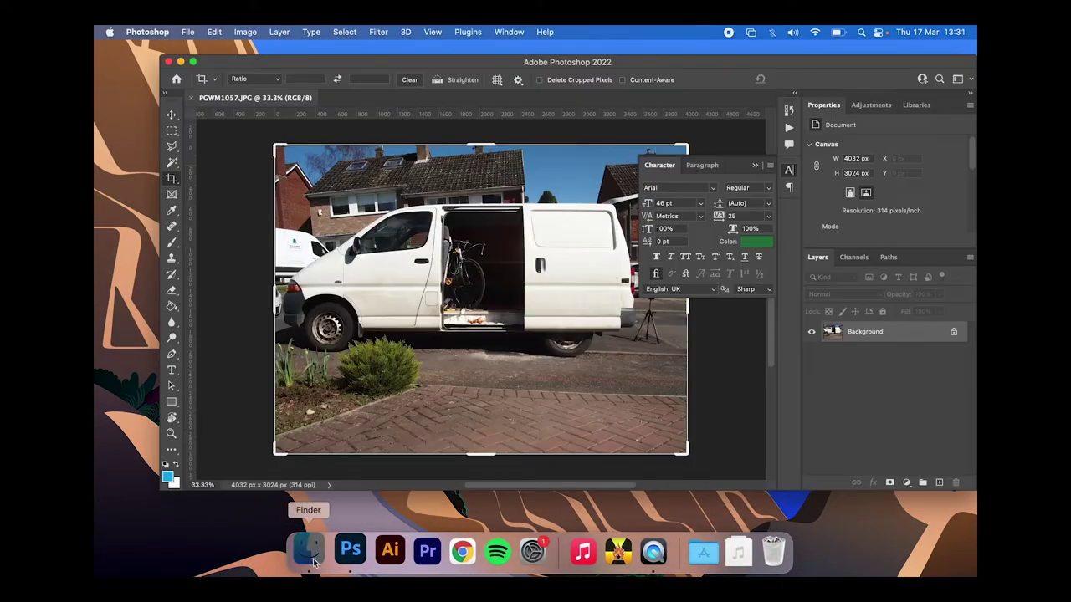
- Open PGWM1054.JPG, PGWM1060.JPG and PGWM1061.JPG from the Finder folder in Photoshop and view the opened images
{"action": "left_click", "coordinate": [311, 552]}
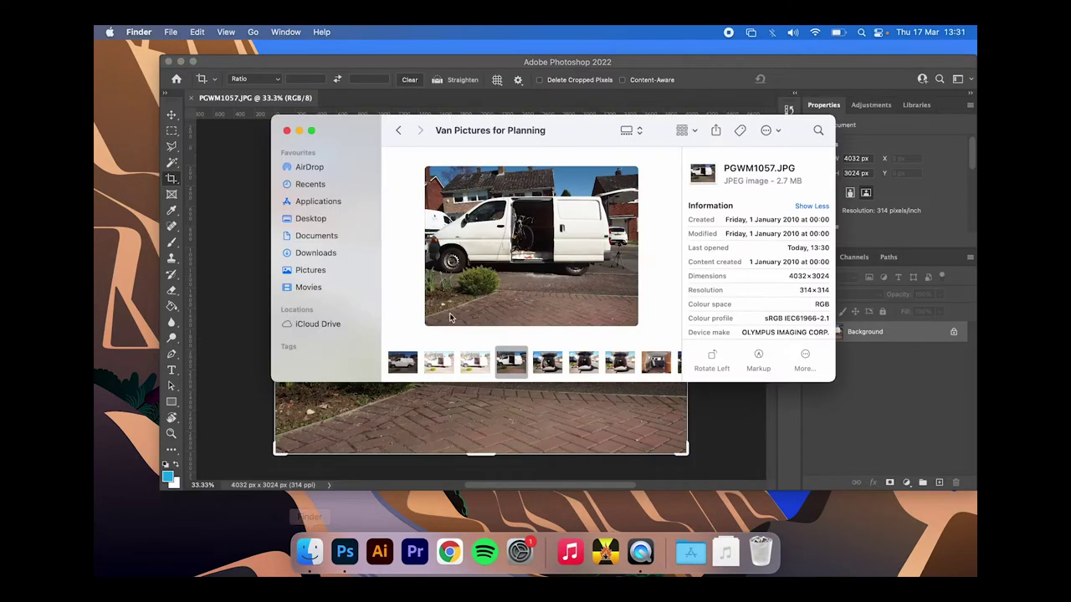
{"action": "double_click", "coordinate": [403, 361]}
{"action": "key", "text": "Right"}
{"action": "key", "text": "Right"}
{"action": "key", "text": "Right"}
{"action": "key", "text": "Right"}
{"action": "key", "text": "Right"}
{"action": "key", "text": "Right"}
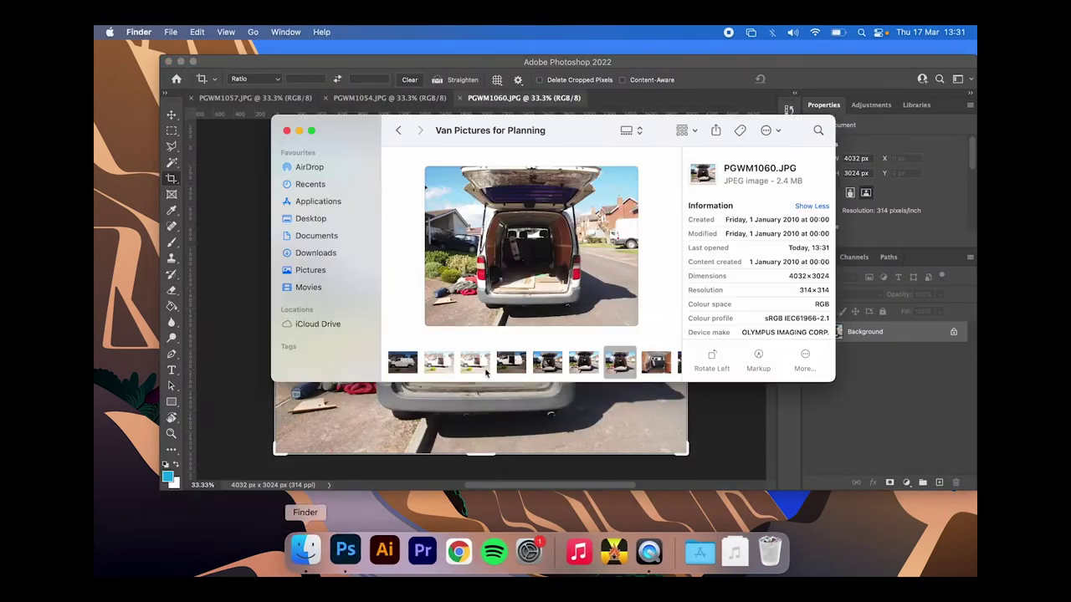
{"action": "left_click", "coordinate": [661, 361]}
{"action": "double_click", "coordinate": [624, 361]}
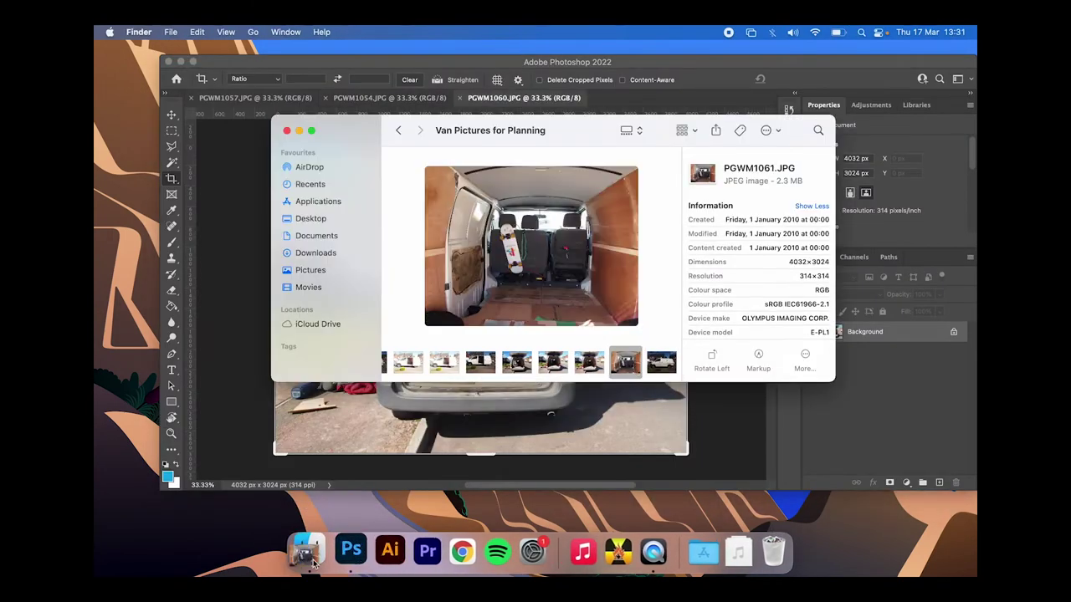
{"action": "left_click", "coordinate": [292, 100]}
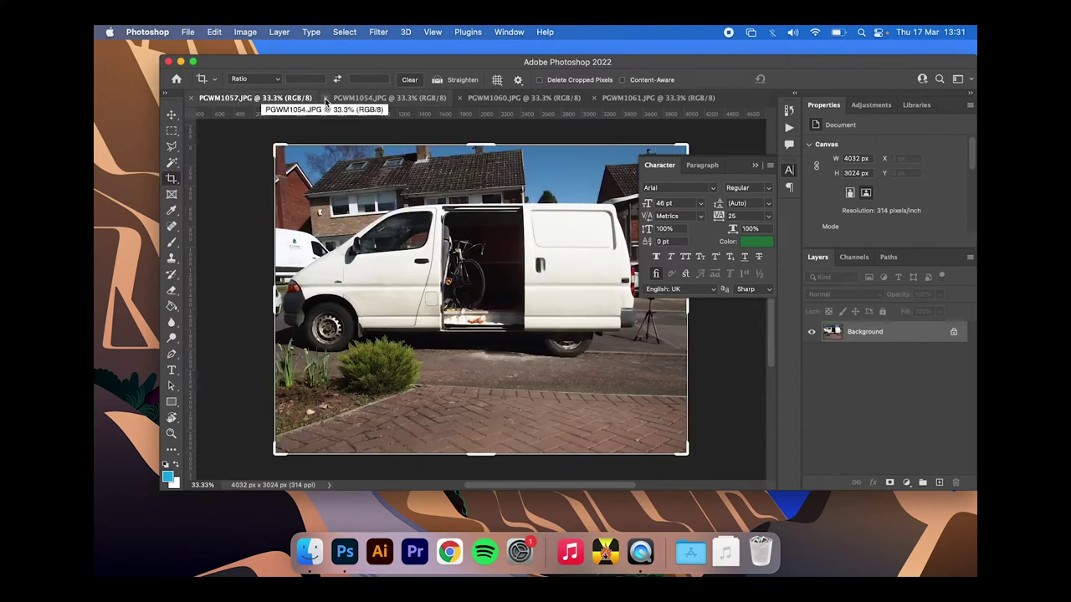
{"action": "left_click", "coordinate": [524, 98]}
{"action": "left_click", "coordinate": [629, 98]}
- Create a new CMYK document 297 mm wide (2105 x 1488 px) at 180 ppi
{"action": "left_click", "coordinate": [188, 32]}
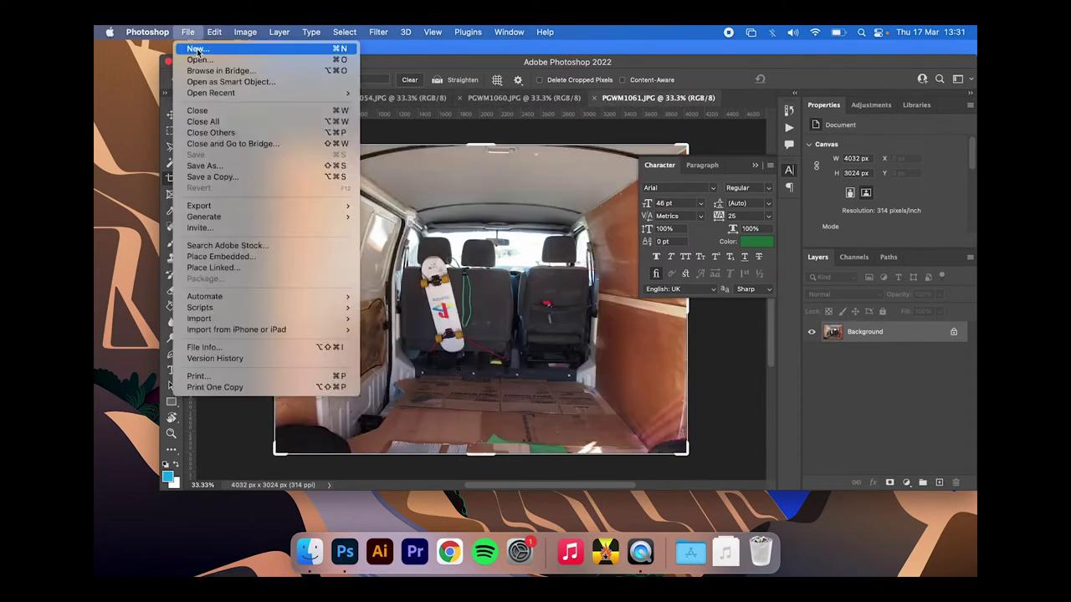
{"action": "left_click", "coordinate": [200, 47]}
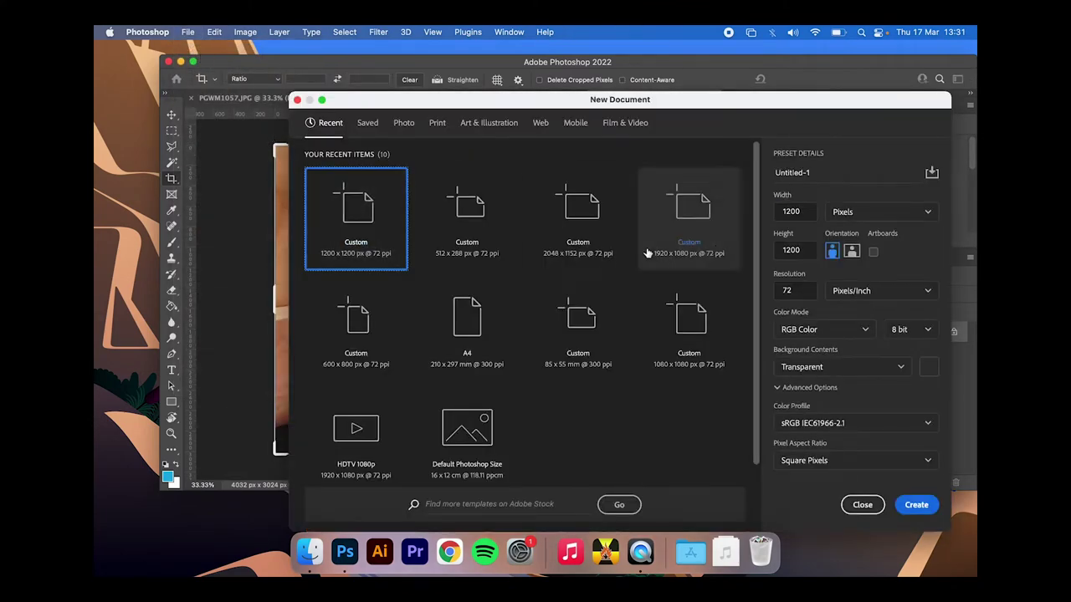
{"action": "left_click", "coordinate": [851, 214]}
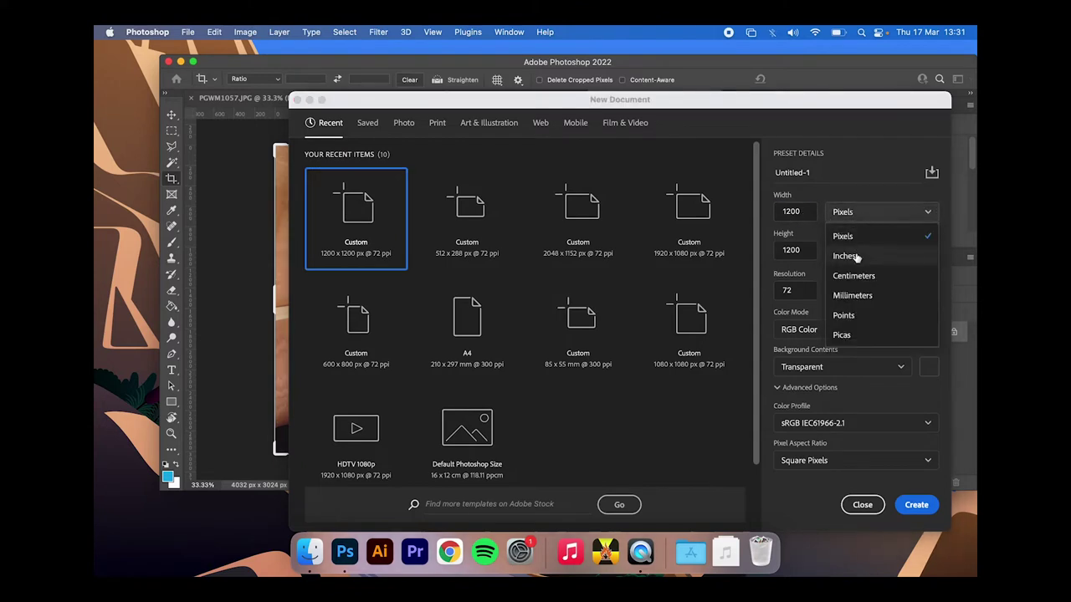
{"action": "left_click", "coordinate": [841, 293]}
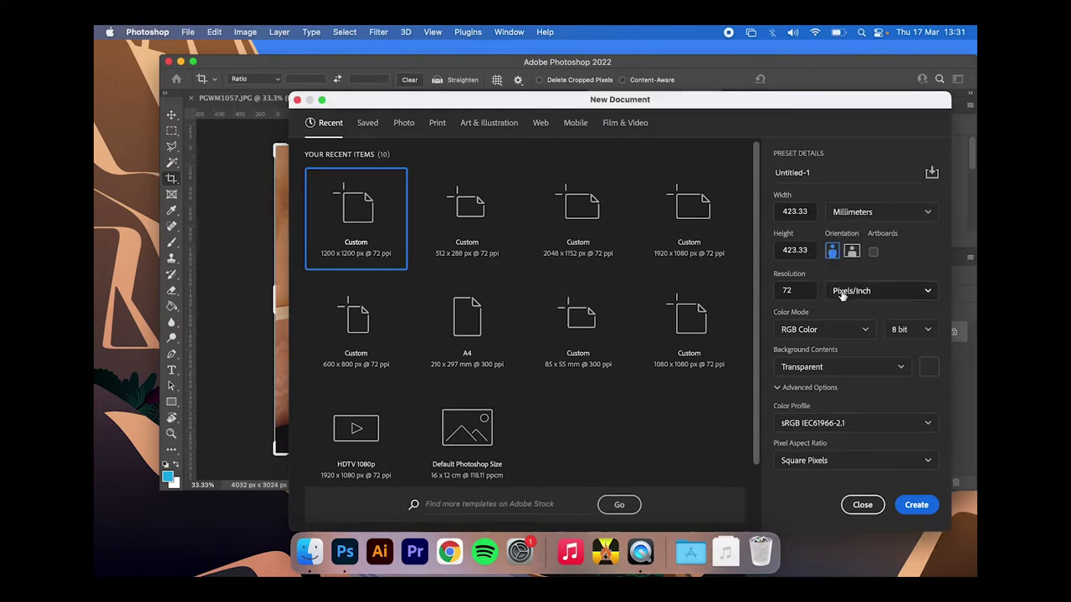
{"action": "left_click", "coordinate": [787, 209]}
{"action": "type", "text": "297"}
{"action": "key", "text": "Tab"}
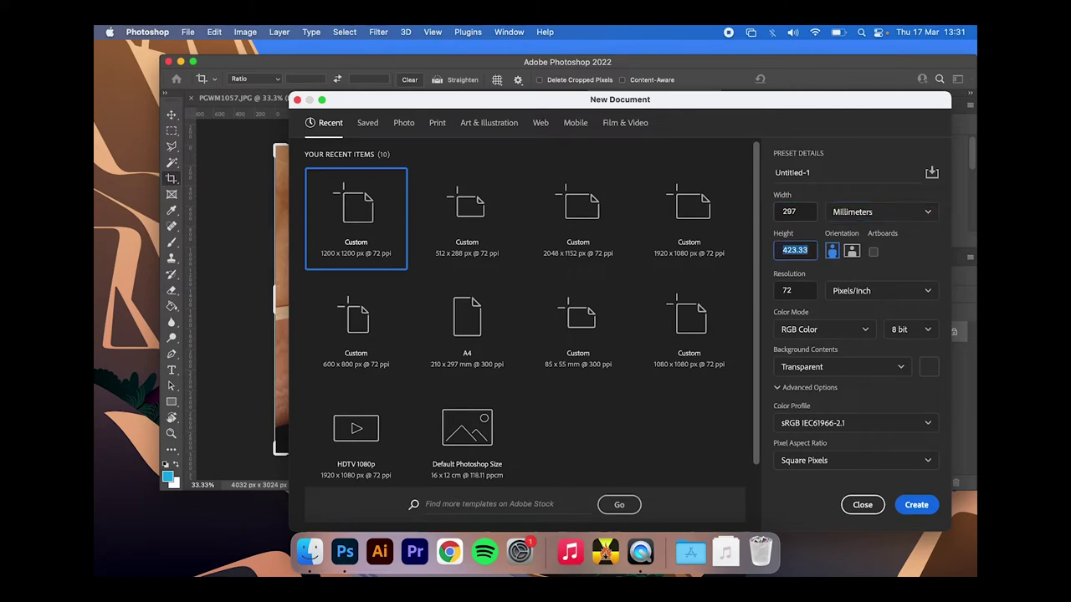
{"action": "key", "text": "Return"}
- Duplicate the Background layer of PGWM1057.JPG into the Untitled-1 document
{"action": "left_click", "coordinate": [255, 98]}
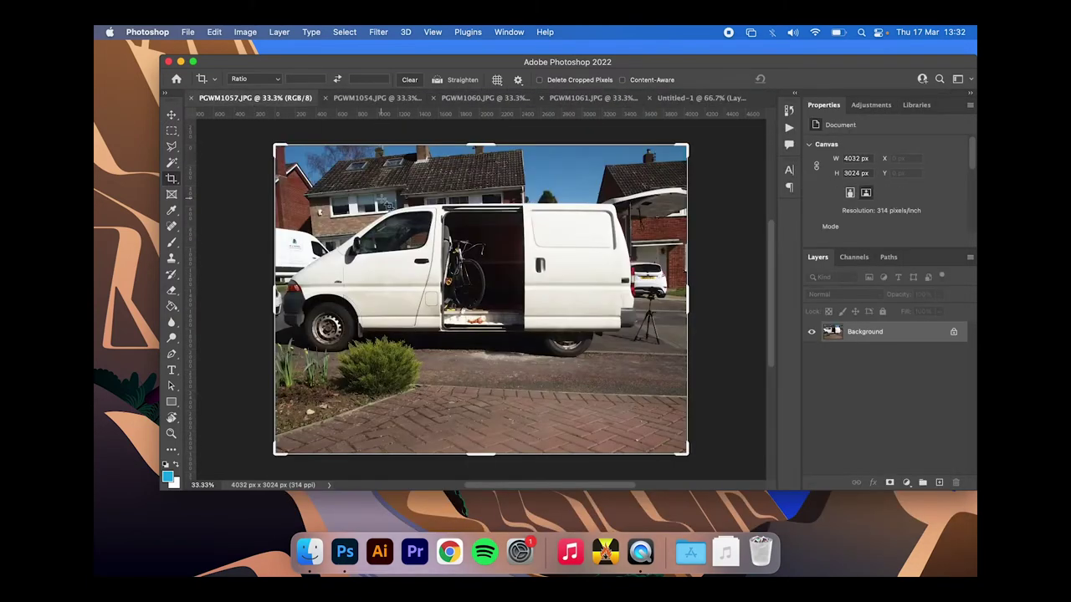
{"action": "right_click", "coordinate": [846, 334]}
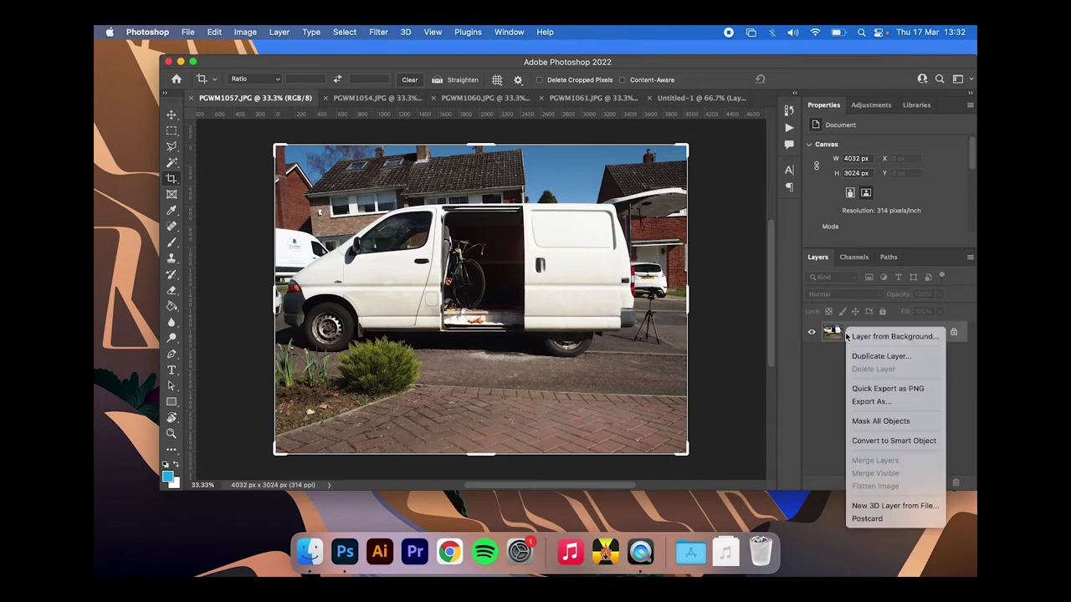
{"action": "left_click", "coordinate": [876, 358]}
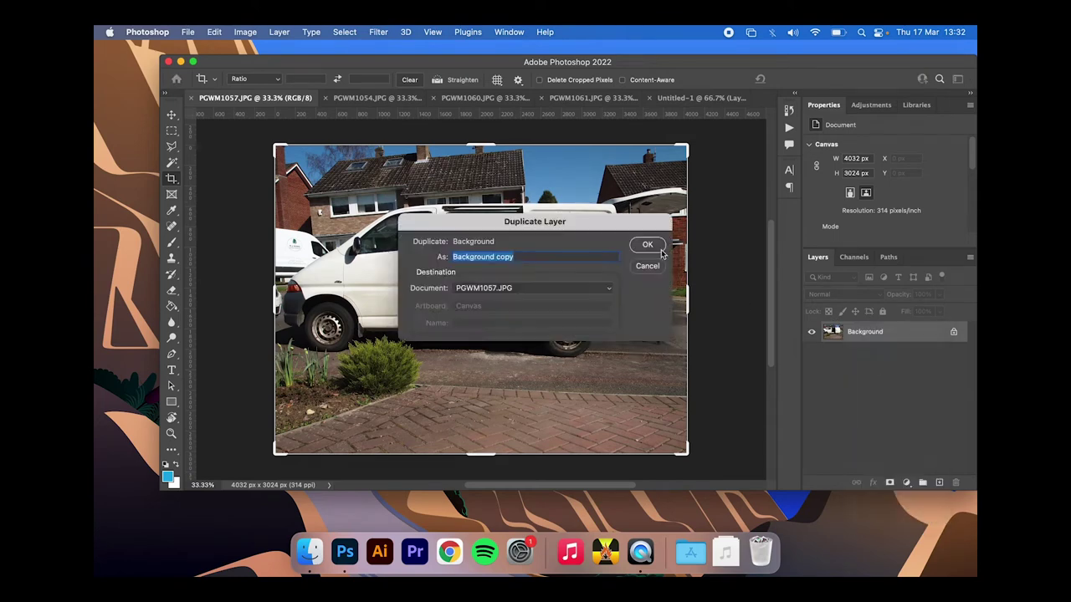
{"action": "left_click", "coordinate": [559, 294]}
{"action": "left_click", "coordinate": [541, 342]}
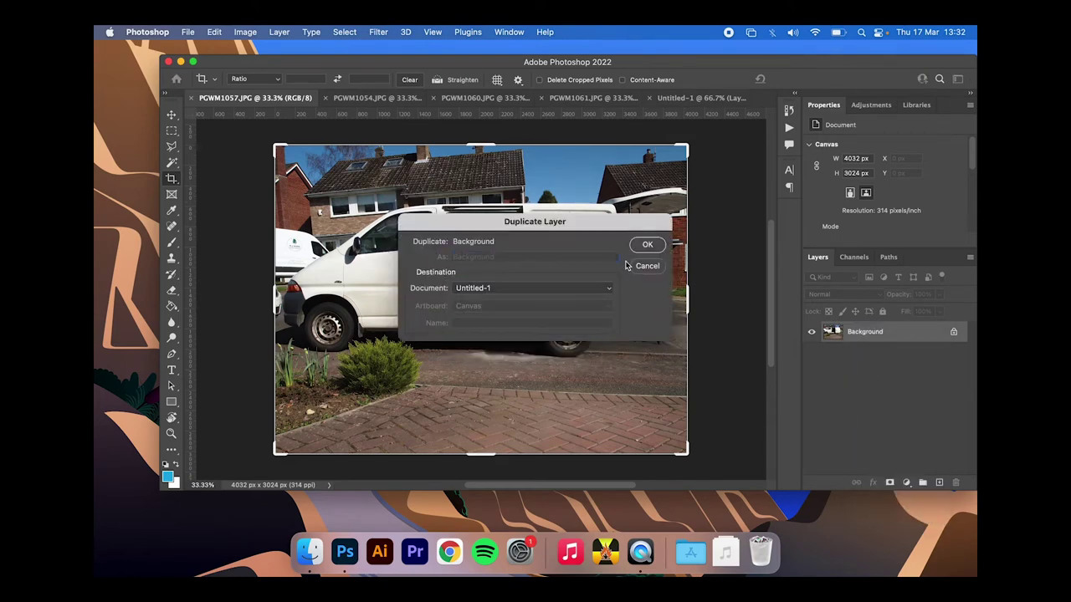
{"action": "left_click", "coordinate": [647, 245]}
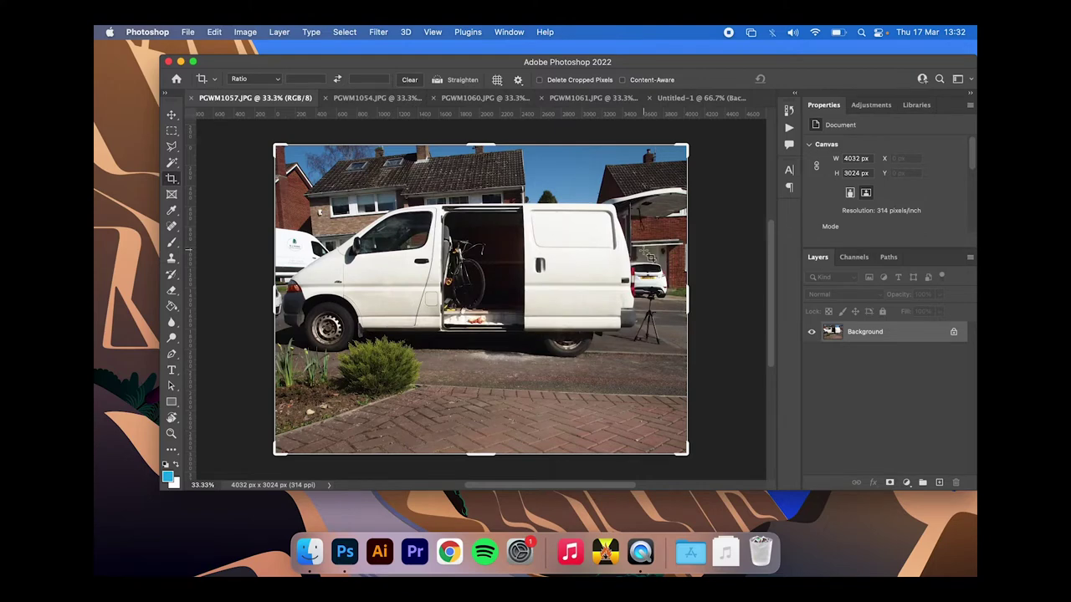
- Scale down the open-door van photo in Untitled-1 and position it to fill the width of the canvas
{"action": "left_click", "coordinate": [681, 98]}
{"action": "key", "text": "super+t"}
{"action": "left_click_drag", "start_coordinate": [265, 148], "coordinate": [469, 301]}
{"action": "left_click_drag", "start_coordinate": [506, 341], "coordinate": [331, 222]}
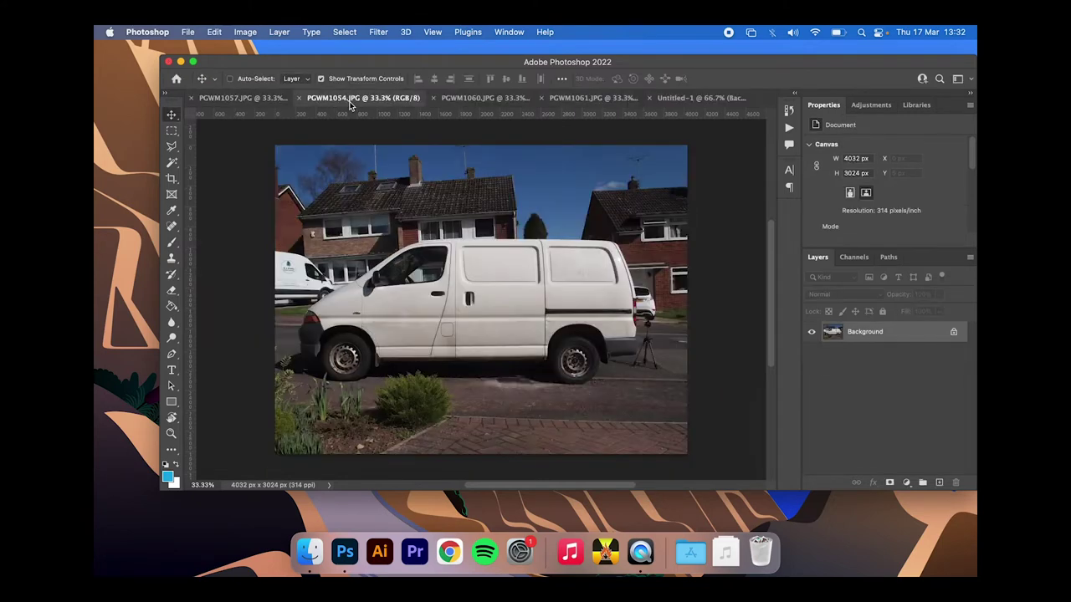
- Duplicate the PGWM1054.JPG layer into Untitled-1 at 45% opacity and scale it to about 60.54% over the open-door van
{"action": "right_click", "coordinate": [865, 343]}
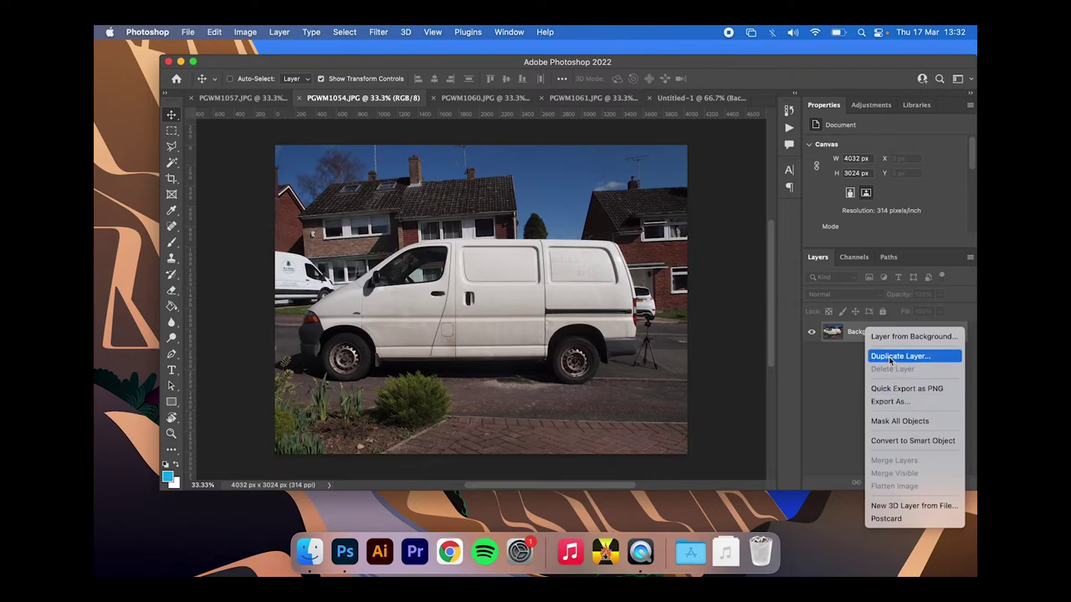
{"action": "left_click", "coordinate": [897, 357]}
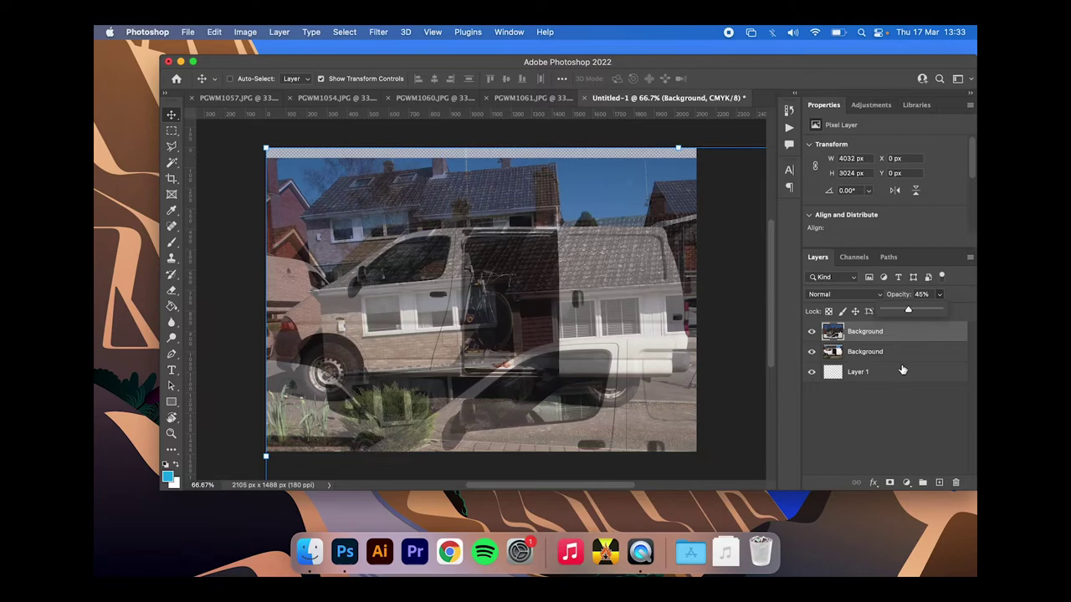
{"action": "left_click_drag", "start_coordinate": [264, 144], "coordinate": [259, 122]}
{"action": "left_click_drag", "start_coordinate": [457, 230], "coordinate": [435, 229]}
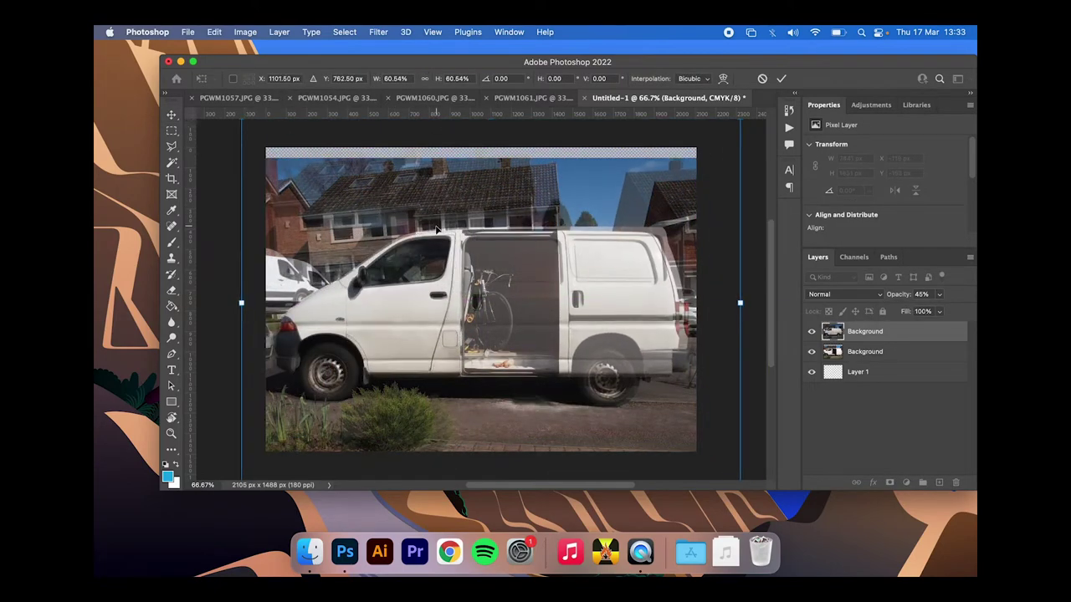
- Nudge the semi-transparent closed-door photo to line up the van's front with the open-door photo beneath
{"action": "key", "text": "Right"}
{"action": "key", "text": "Right"}
{"action": "key", "text": "Right"}
{"action": "key", "text": "Right"}
{"action": "key", "text": "Right"}
{"action": "key", "text": "Right"}
{"action": "key", "text": "Right"}
{"action": "key", "text": "Right"}
{"action": "key", "text": "Right"}
{"action": "key", "text": "Right"}
{"action": "key", "text": "Right"}
{"action": "key", "text": "Right"}
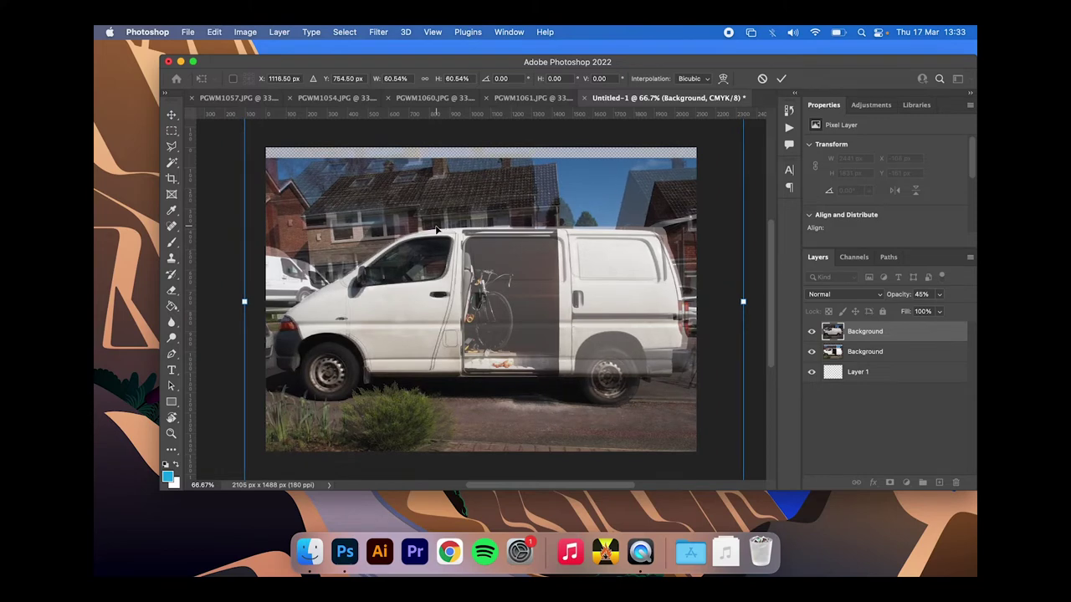
- Stretch the closed-door photo to 61.31% width and height to match the van beneath, and apply the transform
{"action": "left_click_drag", "start_coordinate": [742, 301], "coordinate": [750, 301]}
{"action": "left_click_drag", "start_coordinate": [244, 302], "coordinate": [244, 300]}
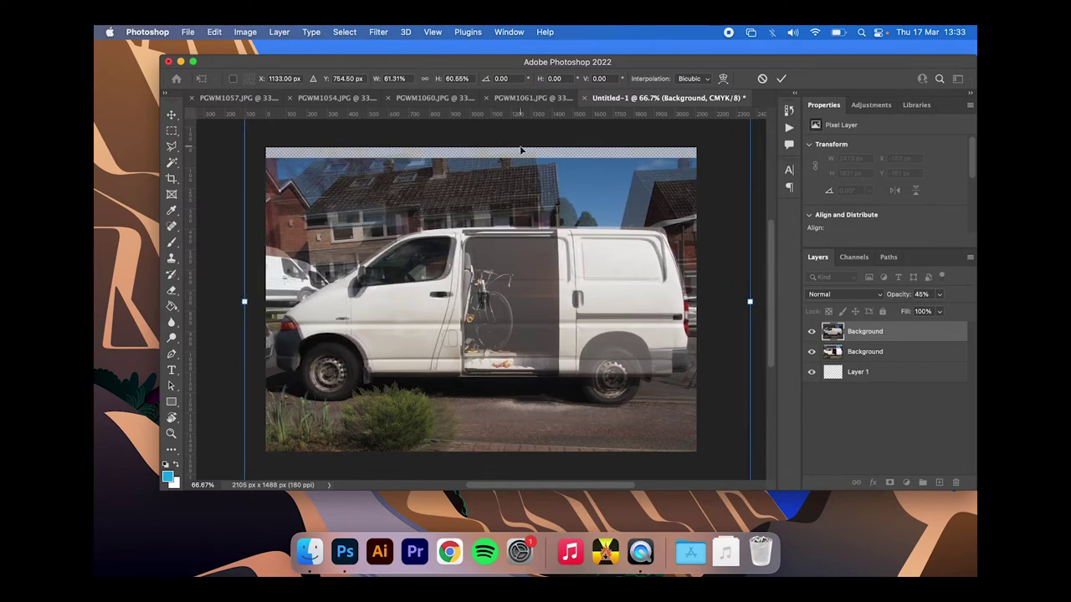
{"action": "scroll", "coordinate": [517, 181], "scroll_direction": "up", "scroll_amount": 2}
{"action": "left_click_drag", "start_coordinate": [497, 181], "coordinate": [497, 180]}
{"action": "scroll", "coordinate": [489, 284], "scroll_direction": "down", "scroll_amount": 5}
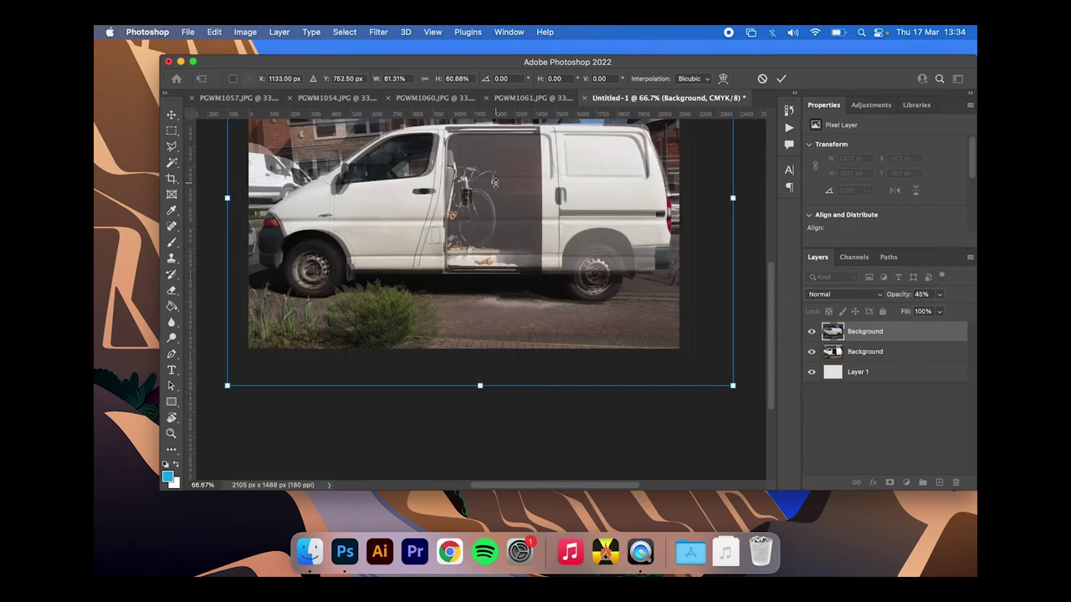
{"action": "left_click_drag", "start_coordinate": [479, 384], "coordinate": [478, 389]}
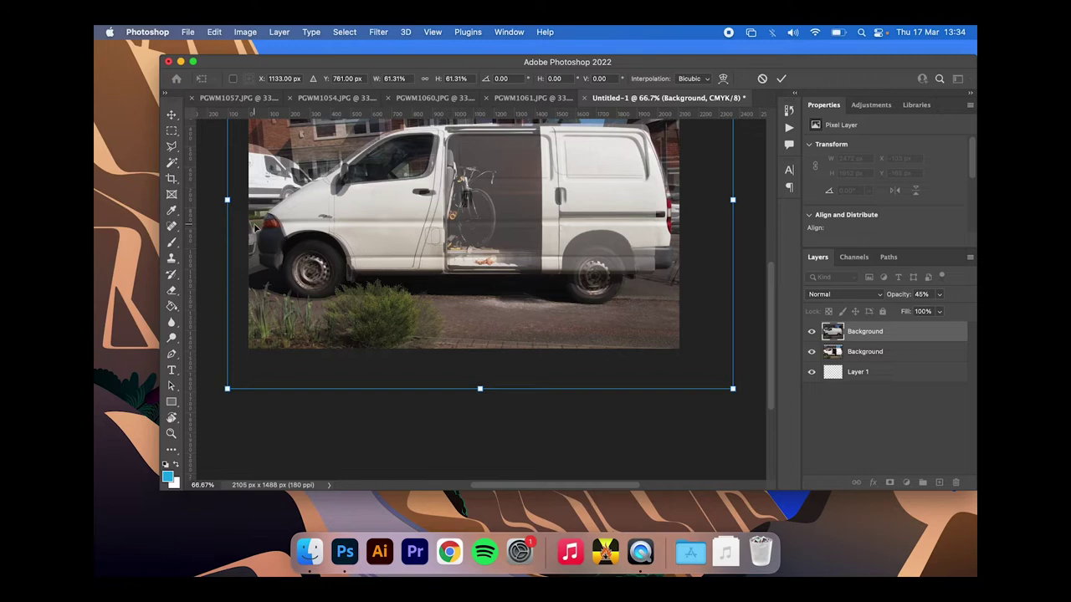
{"action": "key", "text": "Return"}
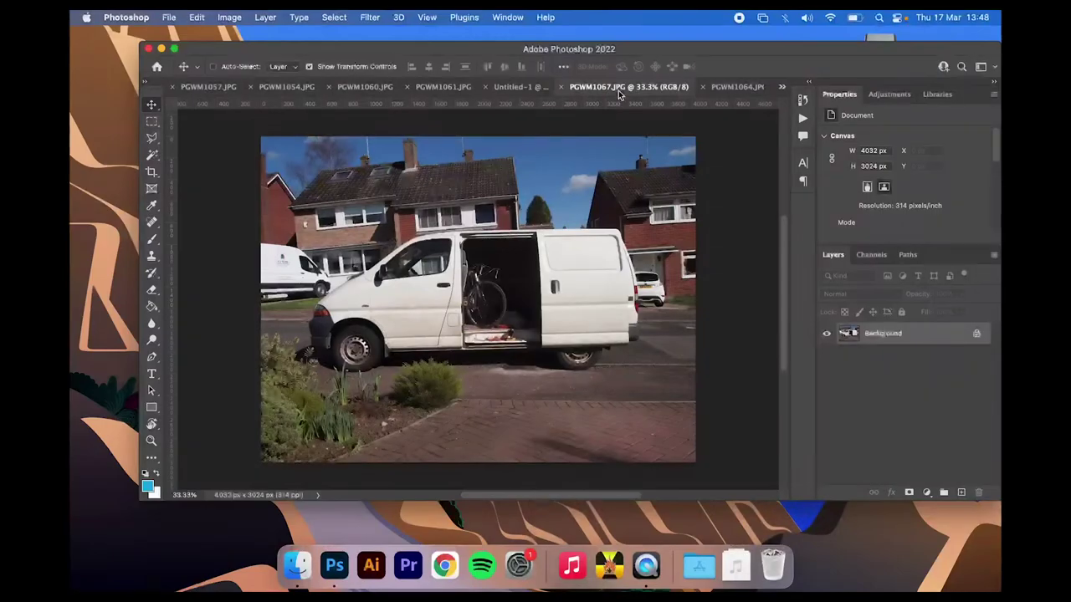
- Compare the van's alignment between the open-door PGWM1067.JPG and the closed-door PGWM1064.JPG by alternating between them
{"action": "left_click", "coordinate": [718, 87]}
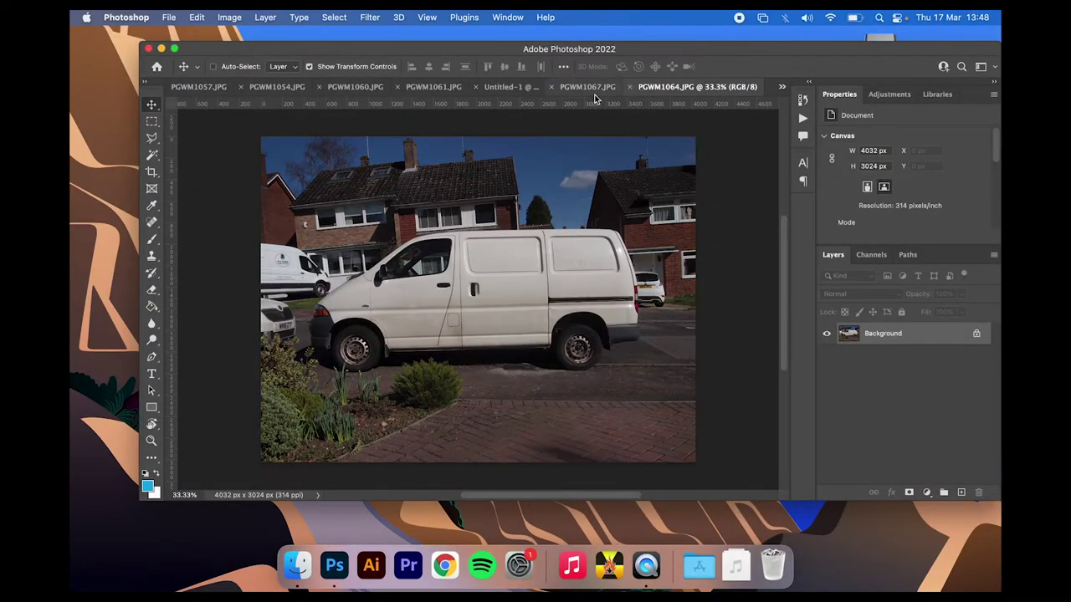
{"action": "left_click", "coordinate": [589, 89]}
{"action": "left_click", "coordinate": [725, 89]}
{"action": "left_click", "coordinate": [589, 88]}
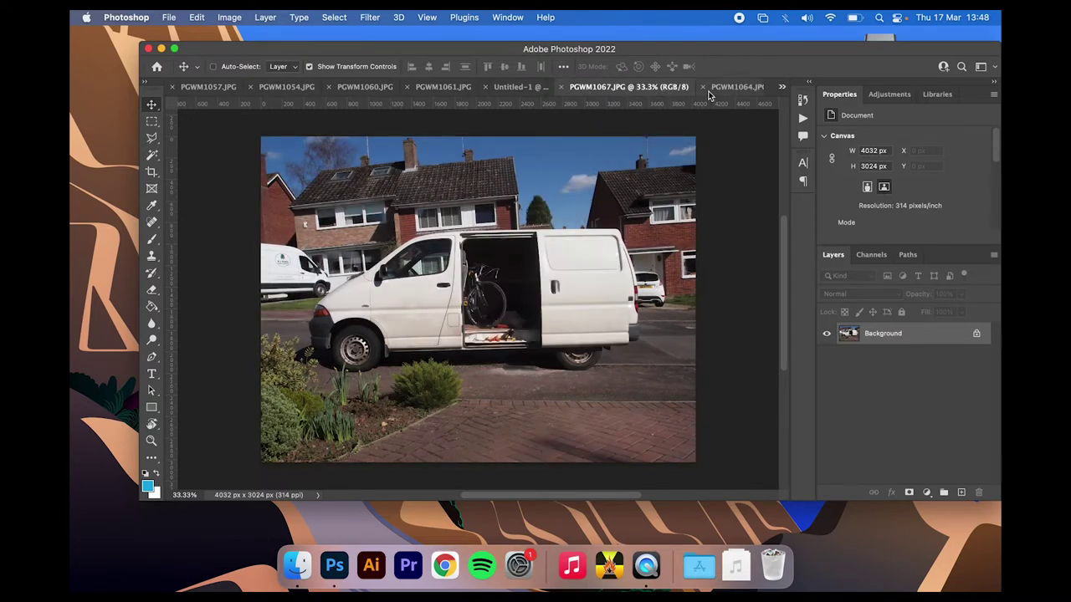
{"action": "left_click", "coordinate": [724, 87]}
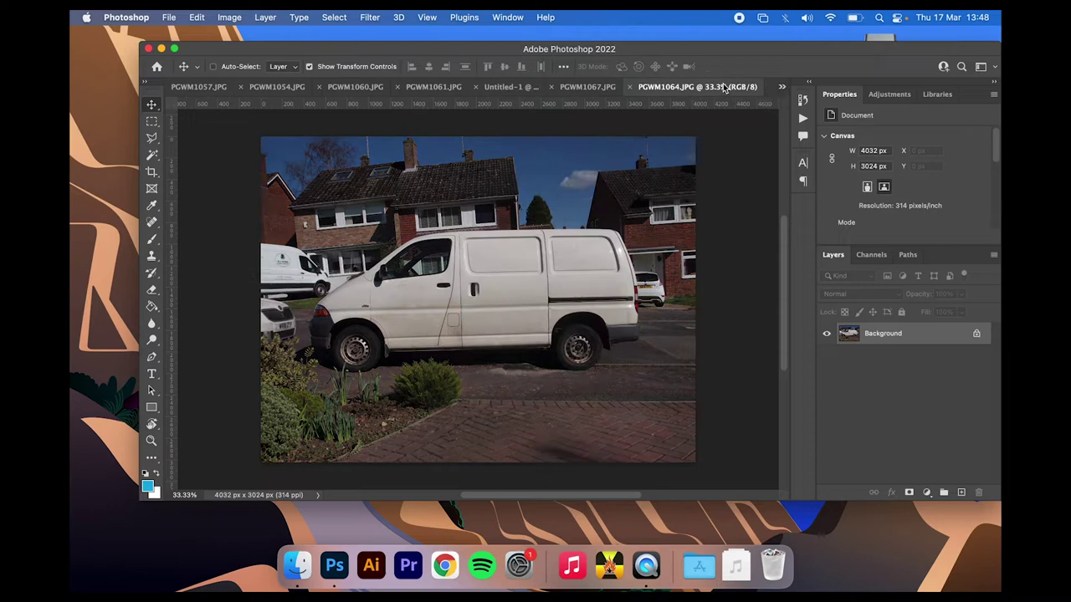
{"action": "left_click", "coordinate": [579, 89]}
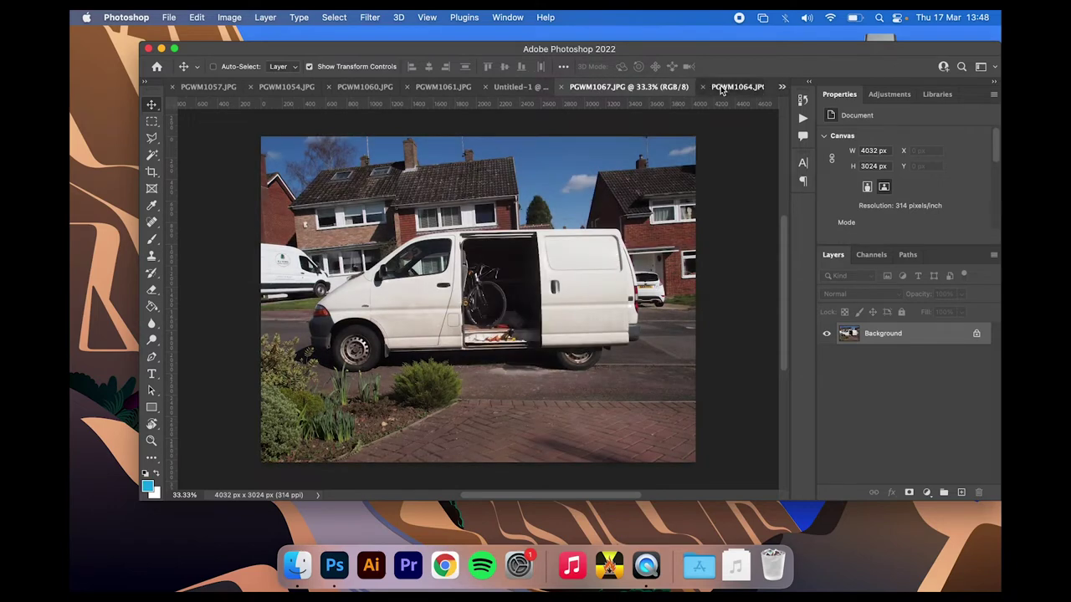
{"action": "left_click", "coordinate": [674, 92]}
{"action": "left_click", "coordinate": [588, 88]}
{"action": "left_click", "coordinate": [731, 90]}
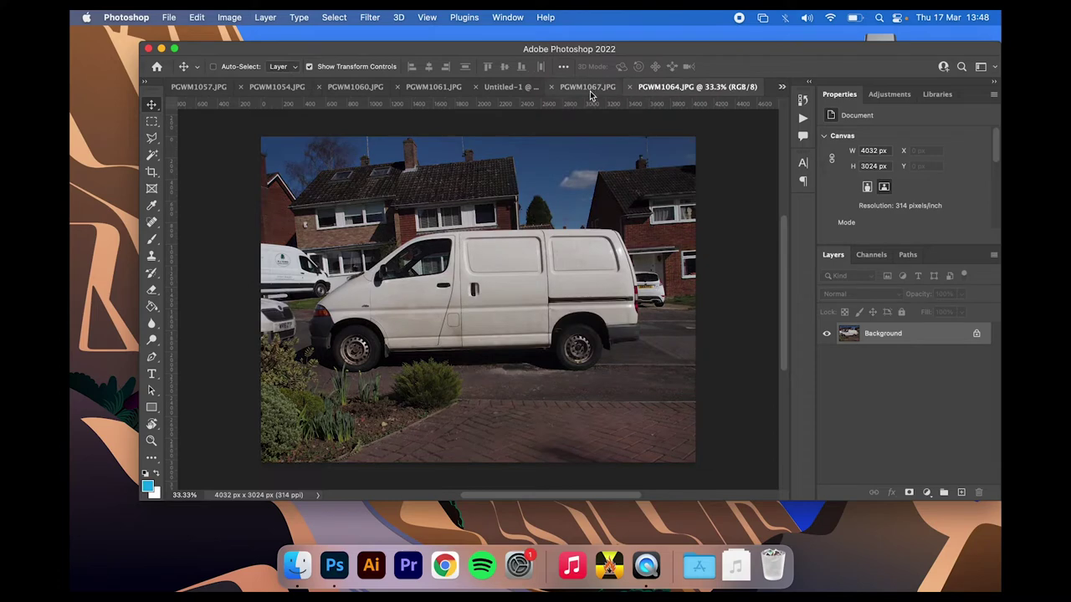
{"action": "left_click", "coordinate": [588, 88]}
{"action": "left_click", "coordinate": [736, 96]}
{"action": "left_click", "coordinate": [588, 87]}
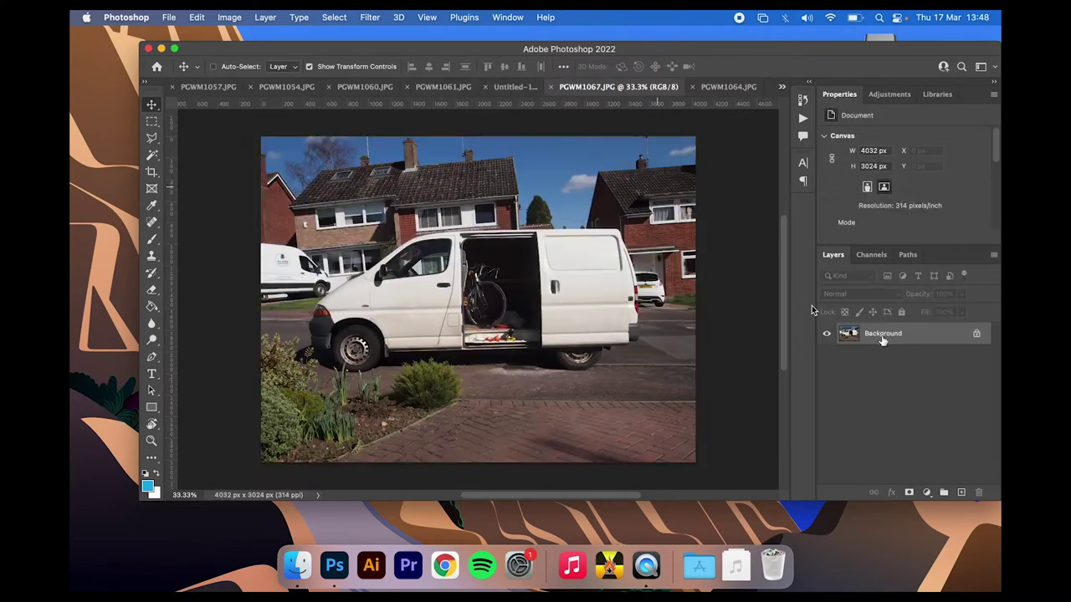
- Duplicate the Background layers of PGWM1067.JPG and PGWM1064.JPG into the Untitled-2 document
{"action": "right_click", "coordinate": [879, 335]}
{"action": "left_click", "coordinate": [912, 358]}
{"action": "left_click", "coordinate": [602, 282]}
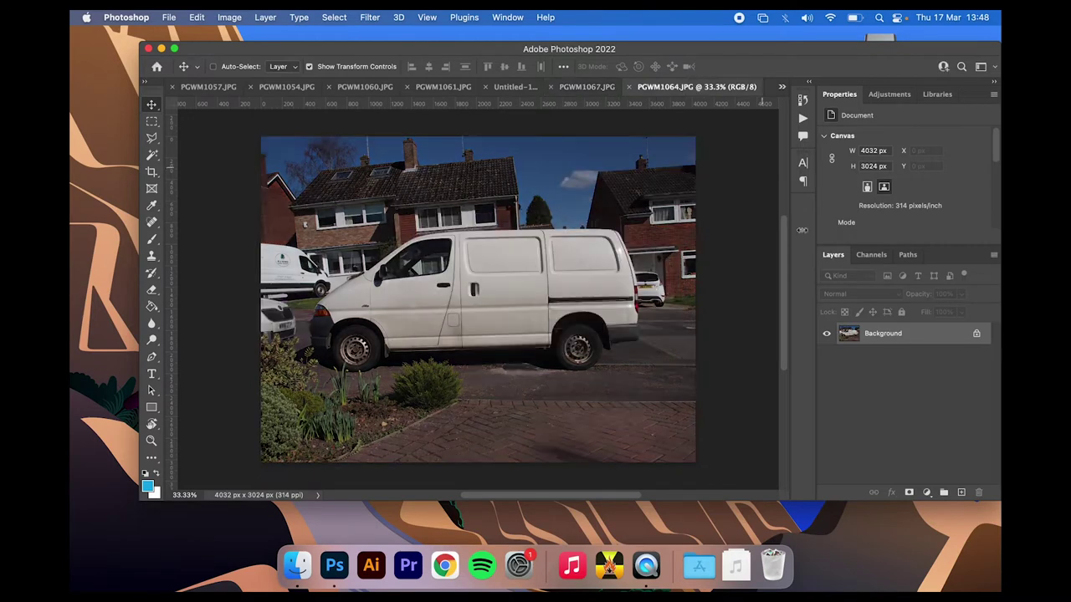
{"action": "right_click", "coordinate": [849, 335]}
{"action": "left_click", "coordinate": [849, 359]}
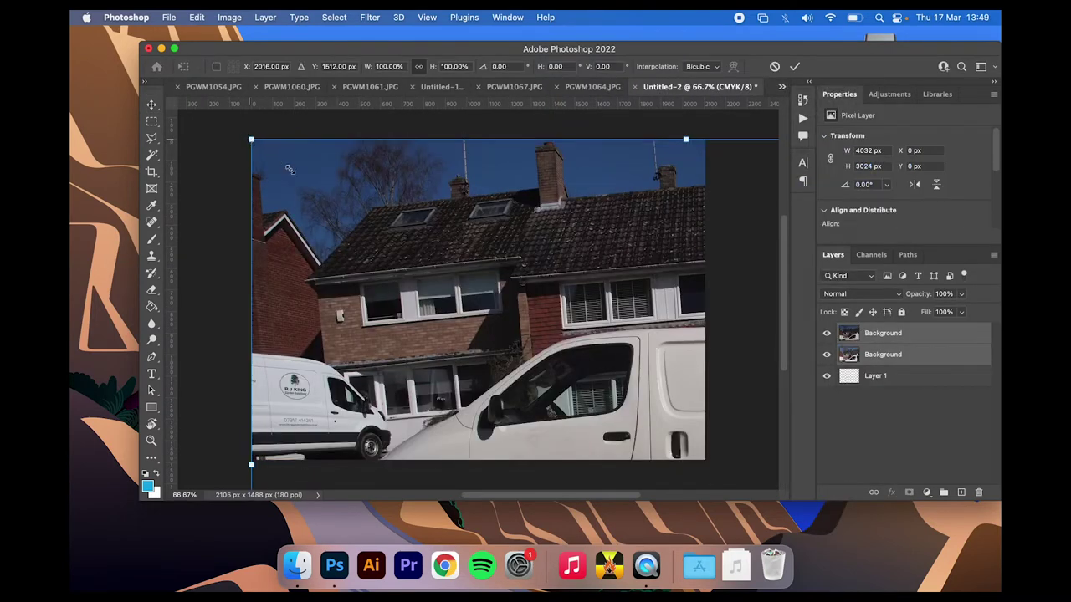
- Scale both van photos together to about 65.58% and position them so the whole van fits on the canvas
{"action": "left_click_drag", "start_coordinate": [251, 140], "coordinate": [476, 307]}
{"action": "left_click_drag", "start_coordinate": [565, 373], "coordinate": [429, 269]}
{"action": "left_click_drag", "start_coordinate": [339, 203], "coordinate": [270, 168]}
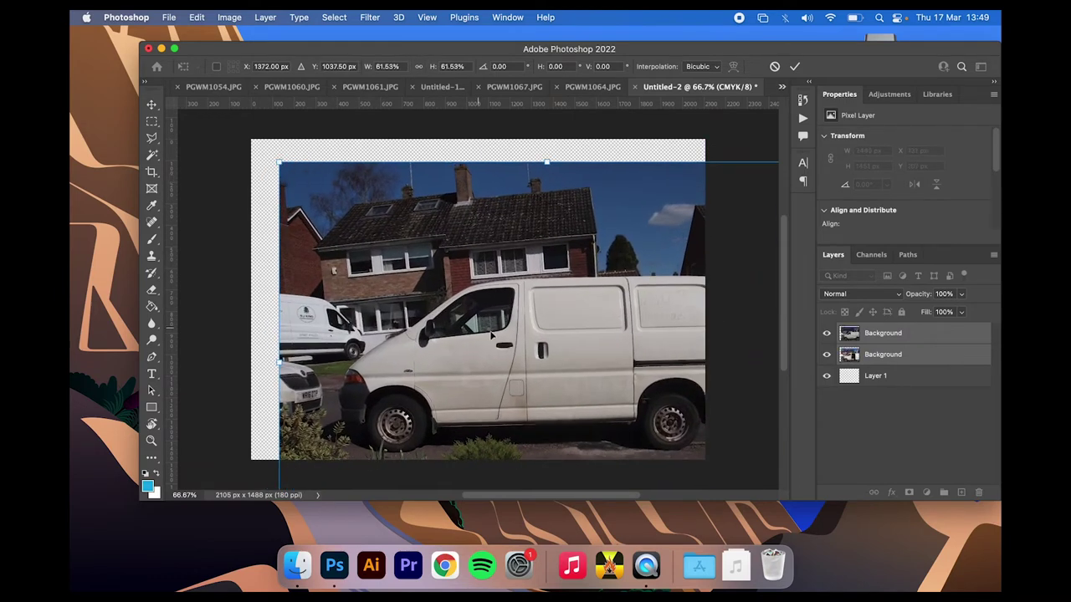
{"action": "left_click_drag", "start_coordinate": [494, 338], "coordinate": [458, 311]}
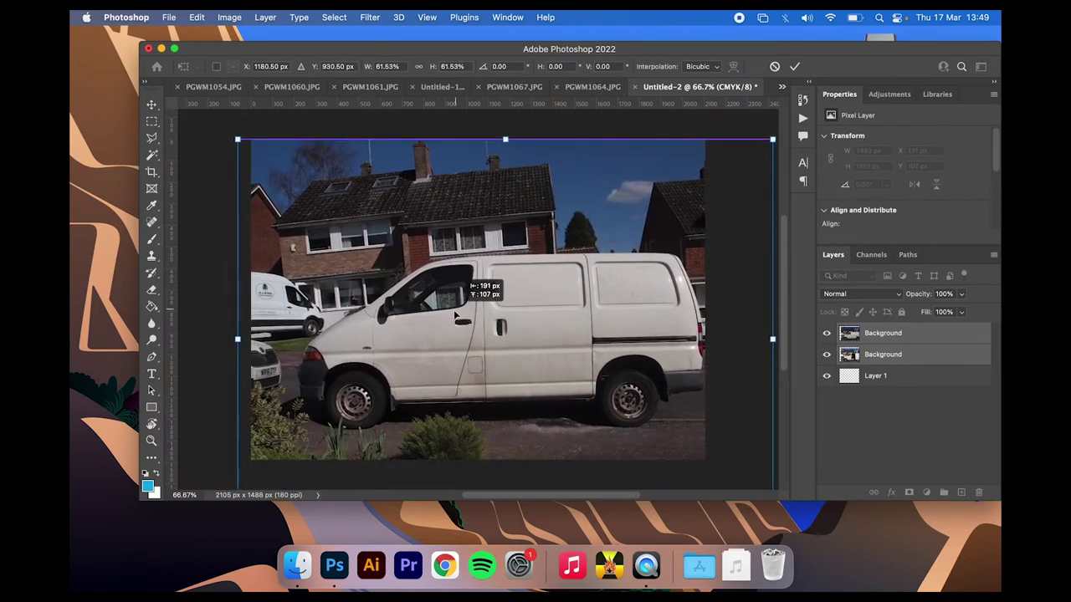
{"action": "left_click_drag", "start_coordinate": [237, 139], "coordinate": [187, 124]}
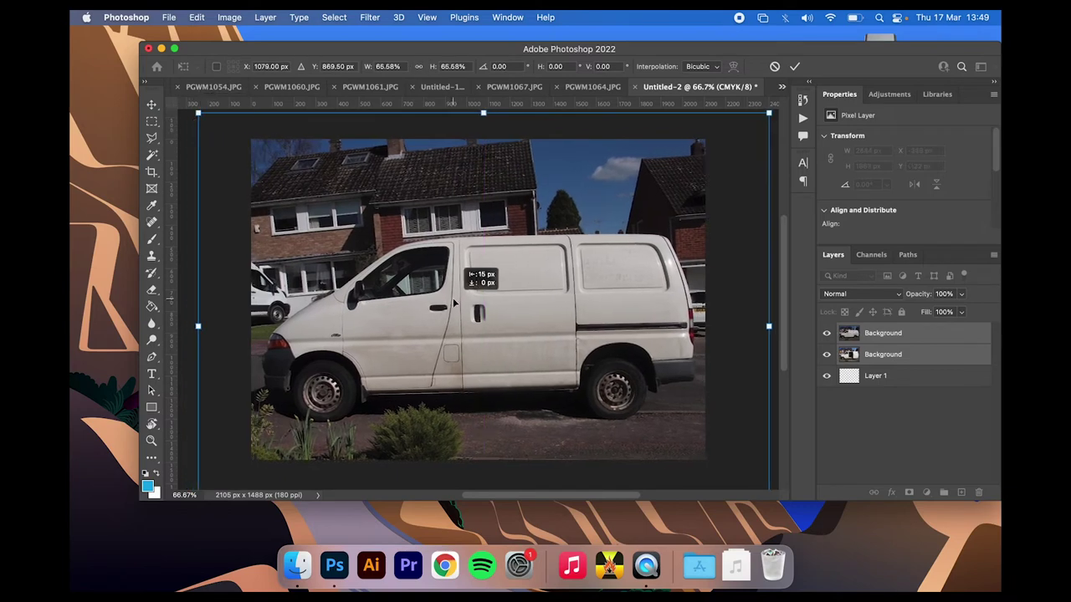
- Place a horizontal guide along the underside of the van, rotate both photos slightly to level the van against it, and apply the transform
{"action": "scroll", "coordinate": [468, 302], "scroll_direction": "up", "scroll_amount": 3}
{"action": "left_click_drag", "start_coordinate": [763, 155], "coordinate": [764, 163]}
{"action": "left_click_drag", "start_coordinate": [536, 104], "coordinate": [536, 440]}
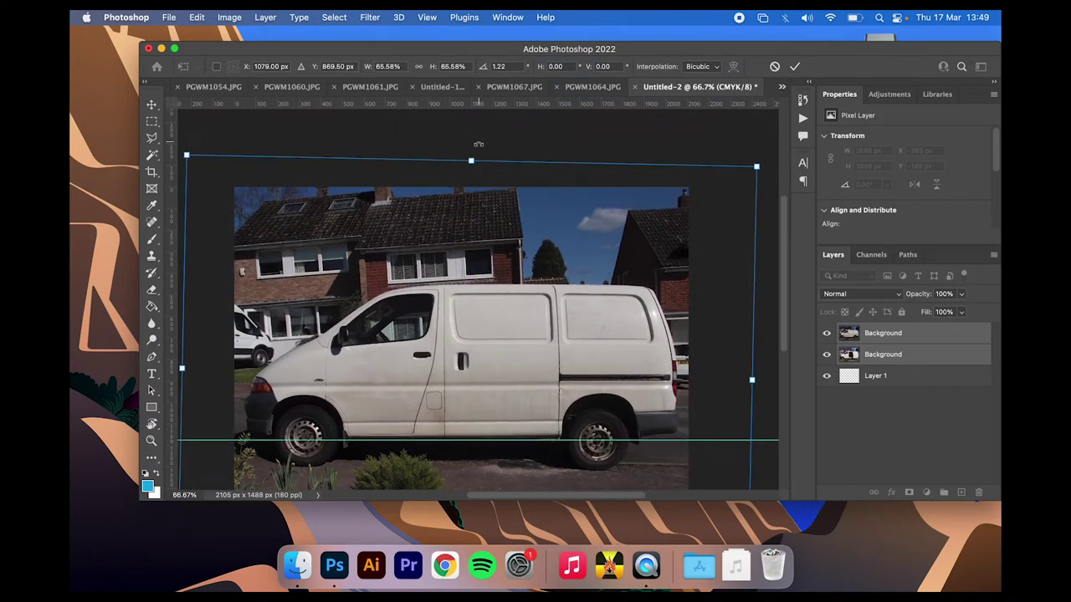
{"action": "left_click_drag", "start_coordinate": [479, 144], "coordinate": [480, 144]}
{"action": "key", "text": "Return"}
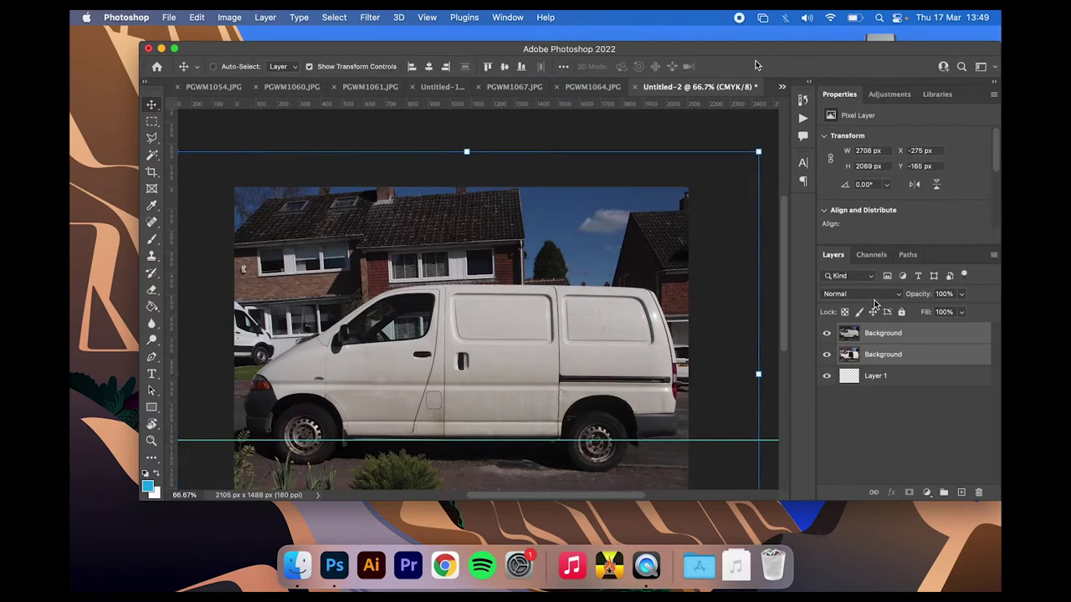
- Compare the closed-door and open-door photos in Untitled-2 by repeatedly toggling the top layer's visibility
{"action": "left_click", "coordinate": [826, 333]}
{"action": "left_click", "coordinate": [827, 333]}
{"action": "left_click", "coordinate": [826, 333]}
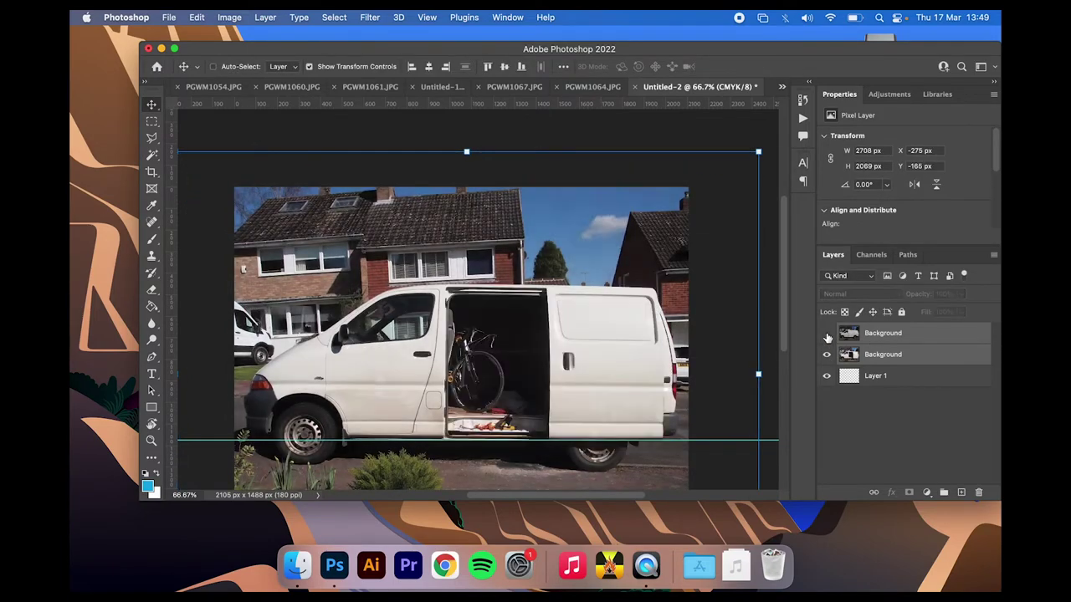
{"action": "left_click", "coordinate": [827, 333]}
{"action": "left_click", "coordinate": [827, 333]}
{"action": "left_click", "coordinate": [827, 333]}
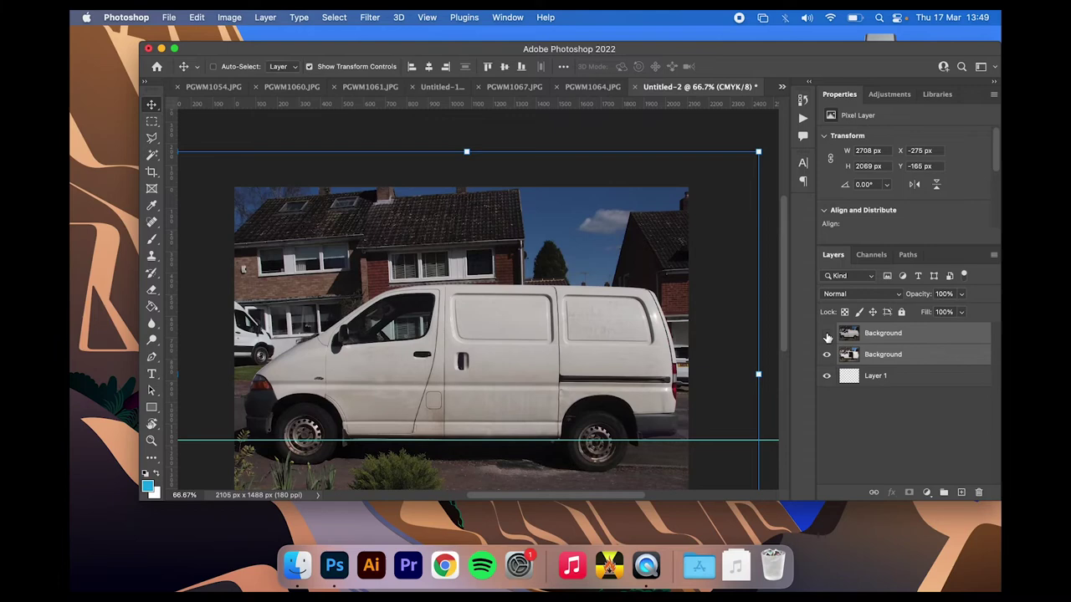
{"action": "left_click", "coordinate": [826, 333]}
{"action": "left_click", "coordinate": [826, 333]}
{"action": "left_click", "coordinate": [827, 334]}
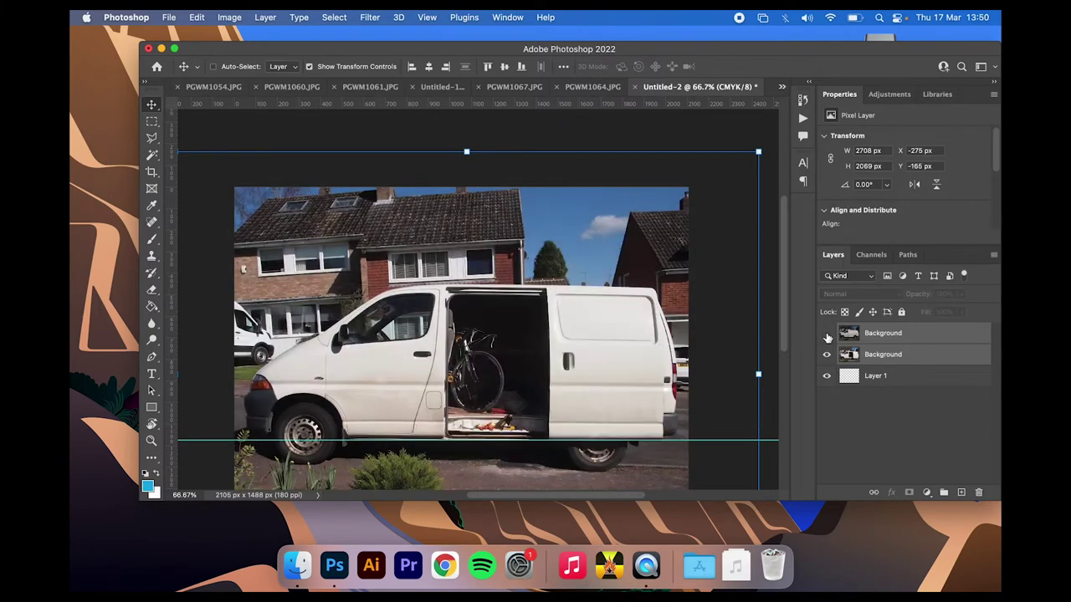
{"action": "left_click", "coordinate": [827, 334]}
{"action": "left_click", "coordinate": [827, 334]}
{"action": "left_click", "coordinate": [827, 334]}
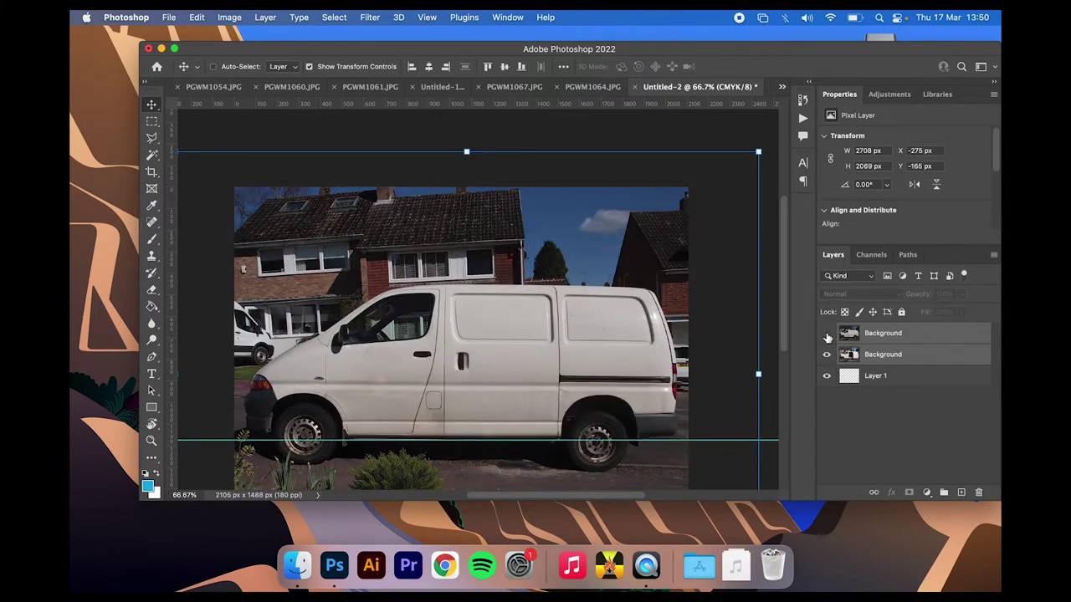
{"action": "left_click", "coordinate": [827, 334]}
{"action": "left_click", "coordinate": [827, 334]}
{"action": "left_click", "coordinate": [826, 334]}
{"action": "left_click", "coordinate": [827, 334]}
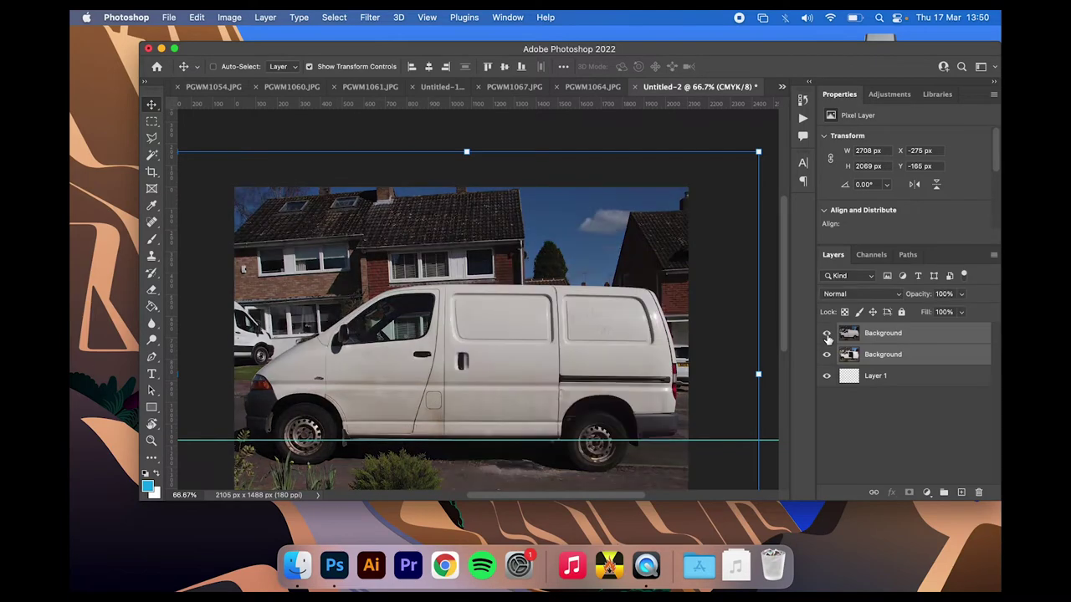
- Find the open-tailgate photo PGWM1060.JPG, duplicate its Background layer into Untitled-2, and switch to that document
{"action": "left_click", "coordinate": [203, 86]}
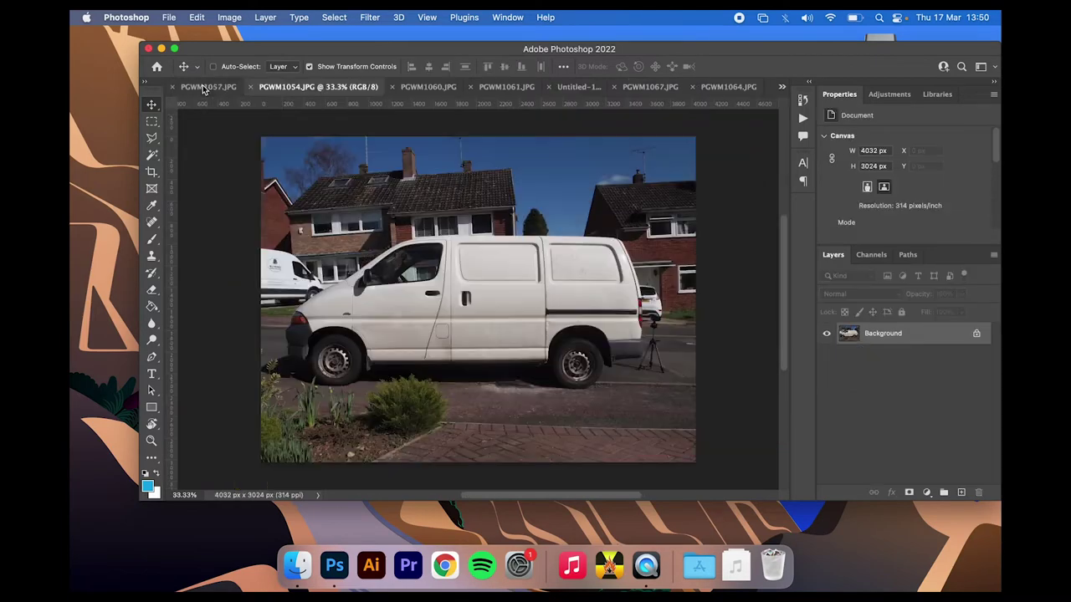
{"action": "left_click", "coordinate": [429, 87]}
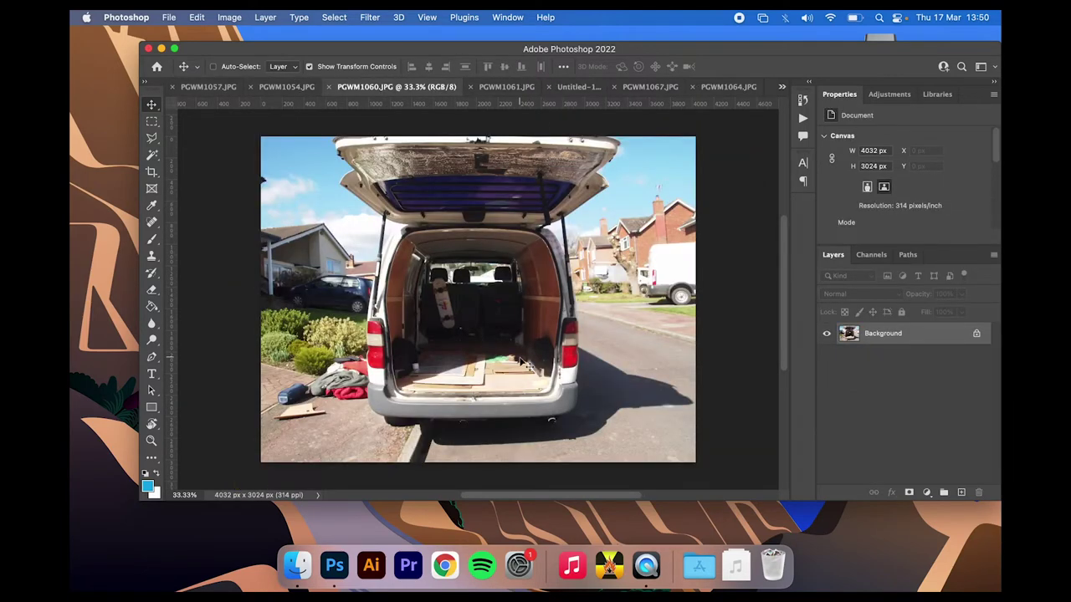
{"action": "left_click", "coordinate": [506, 87]}
{"action": "left_click", "coordinate": [419, 87]}
{"action": "right_click", "coordinate": [885, 336]}
{"action": "left_click", "coordinate": [944, 356]}
{"action": "left_click", "coordinate": [536, 298]}
{"action": "left_click", "coordinate": [536, 314]}
{"action": "left_click", "coordinate": [650, 242]}
{"action": "left_click", "coordinate": [784, 87]}
{"action": "left_click", "coordinate": [829, 189]}
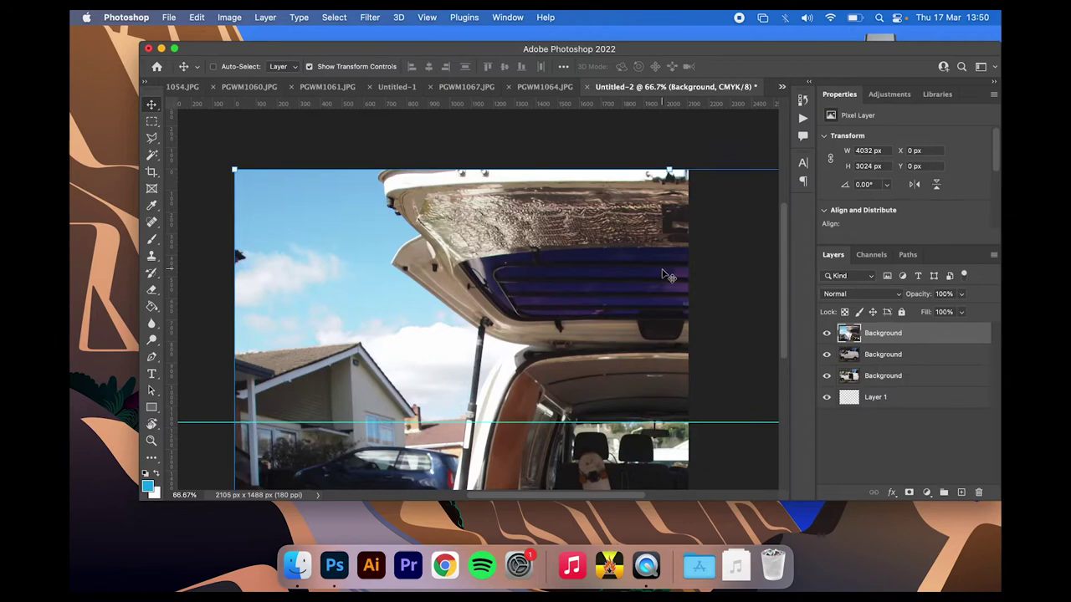
- At 45% opacity, scale the open-tailgate photo to 37.95% over the rear half of the side-view van, and restore its opacity to 100%
{"action": "left_click", "coordinate": [962, 293]}
{"action": "left_click_drag", "start_coordinate": [950, 310], "coordinate": [927, 311]}
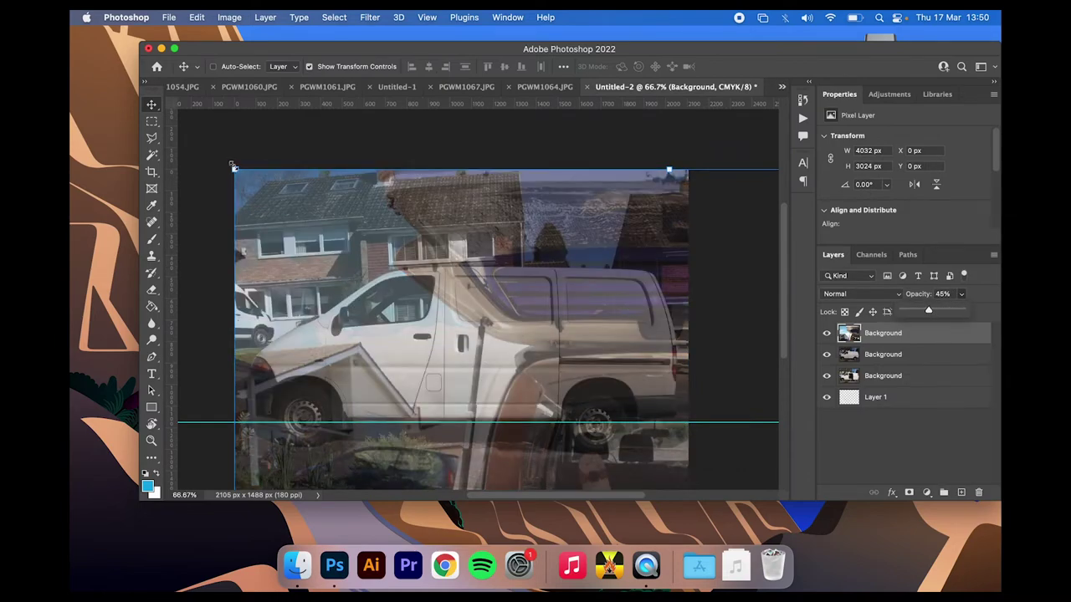
{"action": "left_click_drag", "start_coordinate": [234, 167], "coordinate": [461, 204]}
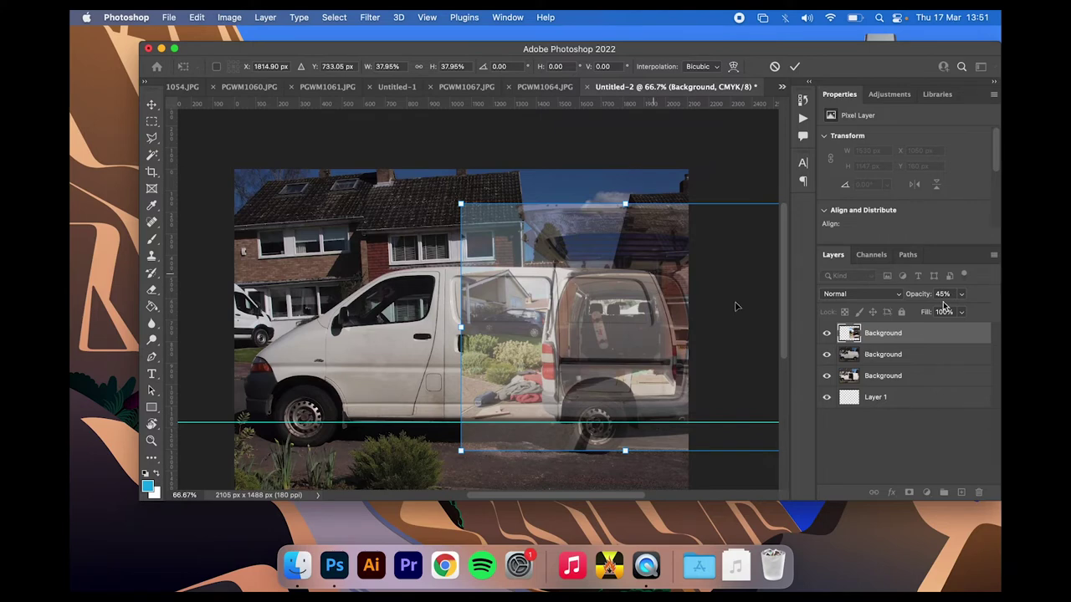
{"action": "left_click_drag", "start_coordinate": [967, 301], "coordinate": [995, 310]}
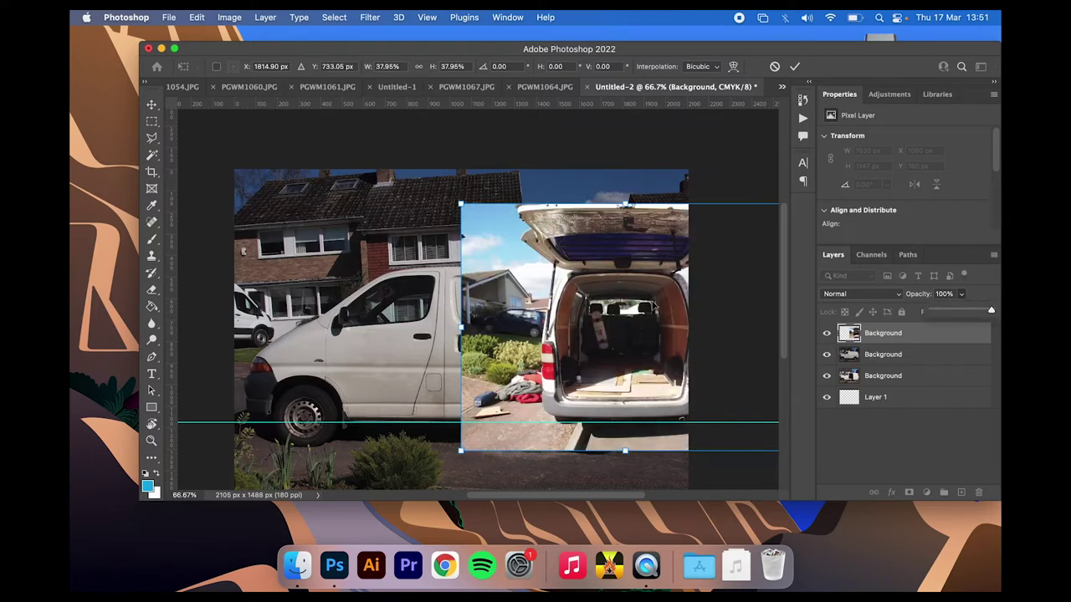
- Compare the open-tailgate photo's size with the side-view van beneath by toggling its layer visibility
{"action": "left_click", "coordinate": [826, 333]}
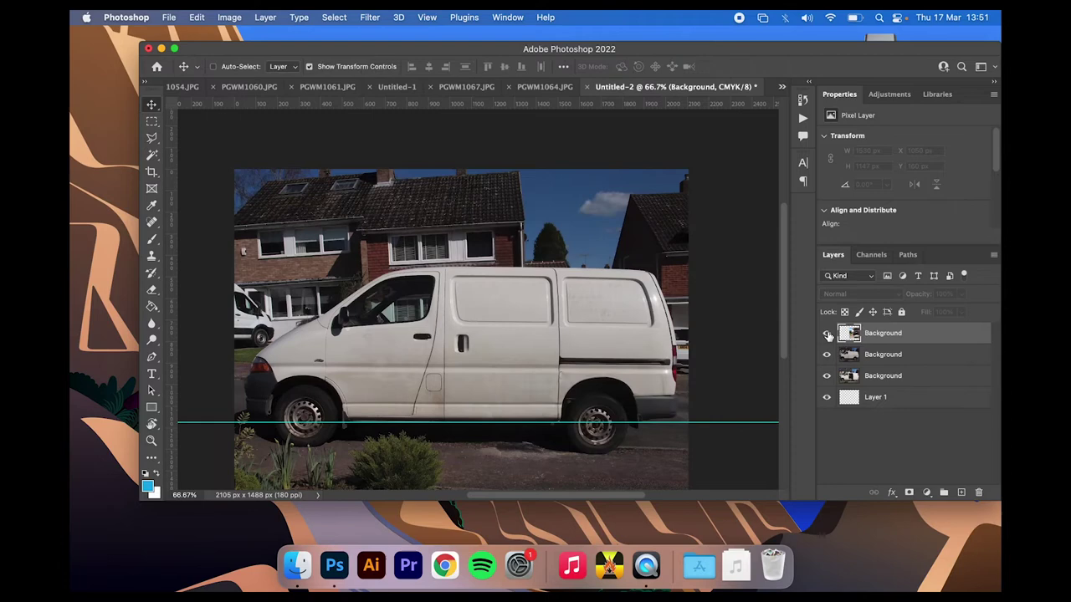
{"action": "left_click", "coordinate": [827, 333]}
{"action": "left_click", "coordinate": [827, 333]}
{"action": "left_click", "coordinate": [826, 333]}
{"action": "left_click", "coordinate": [826, 333]}
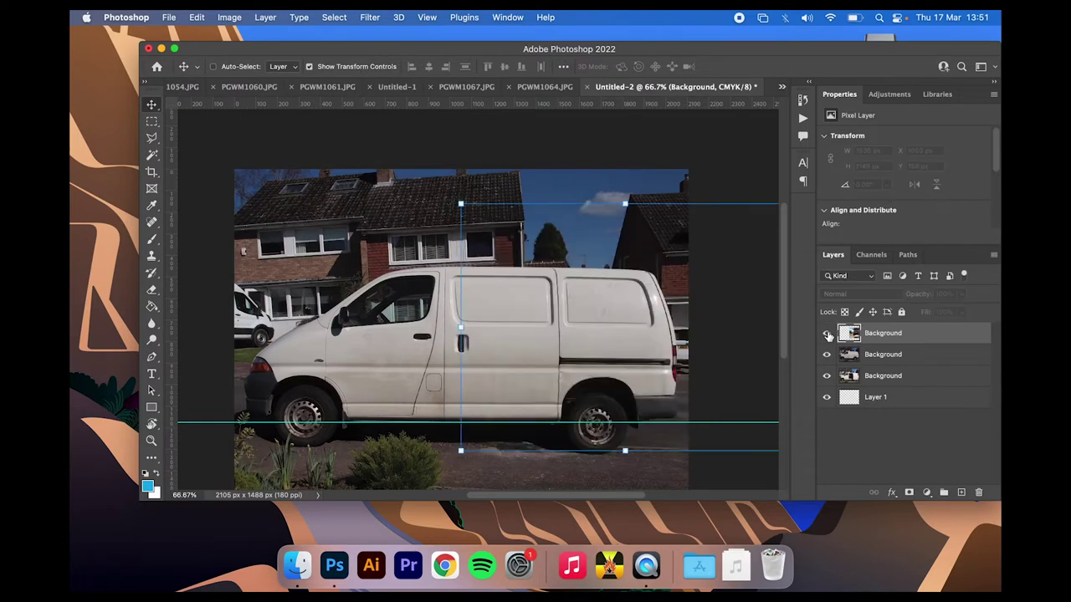
{"action": "left_click", "coordinate": [827, 333]}
{"action": "left_click", "coordinate": [827, 333]}
{"action": "left_click", "coordinate": [827, 333]}
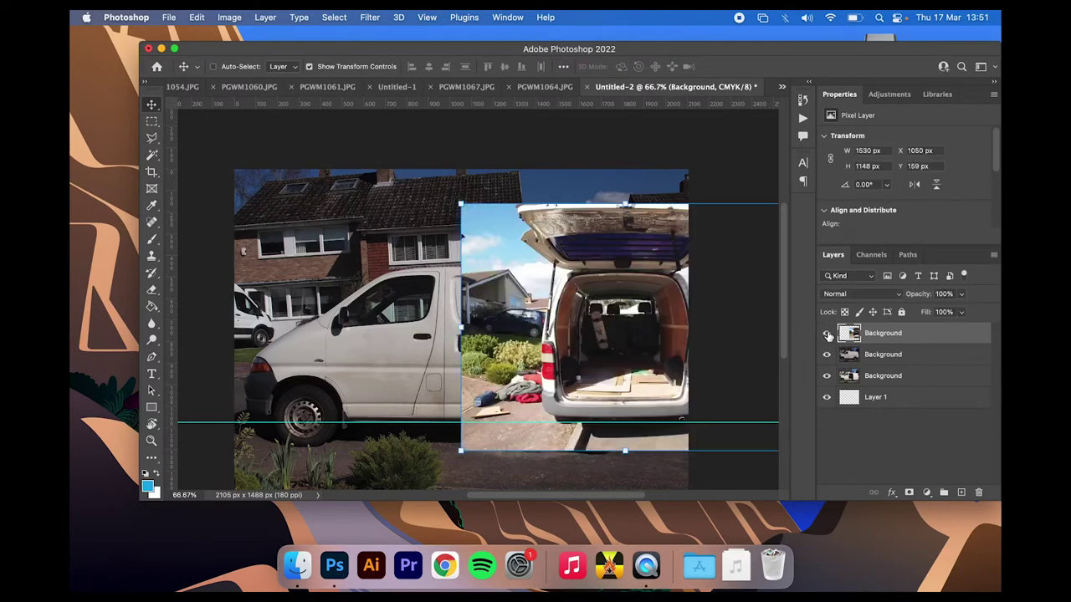
- Create a new portrait document of 210 x 297 mm at 180 pixels/inch in CMYK with transparent background contents
{"action": "left_click", "coordinate": [170, 17]}
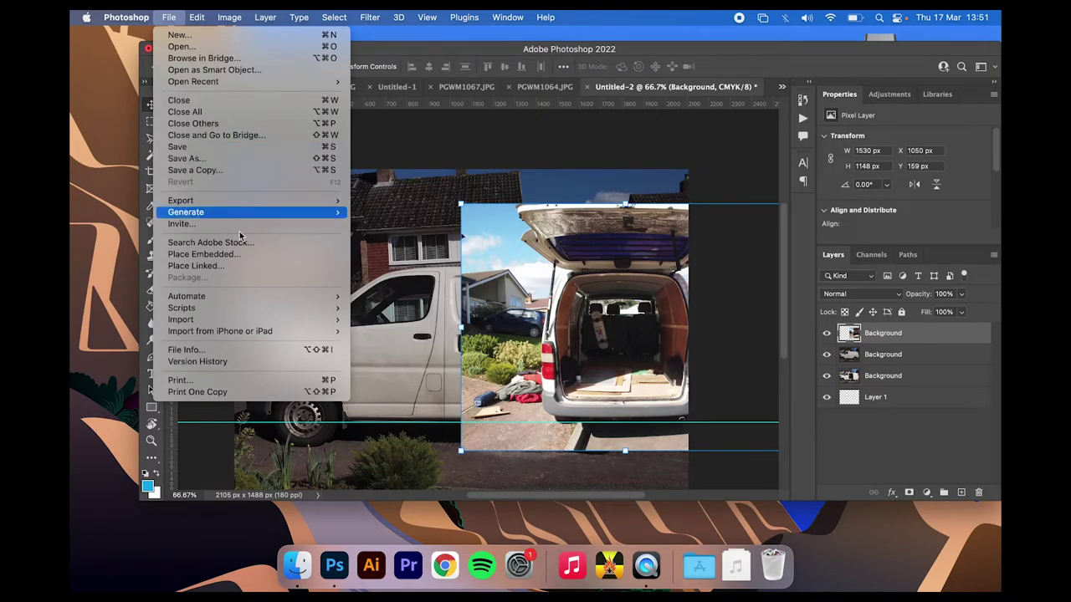
{"action": "key", "text": "super+n"}
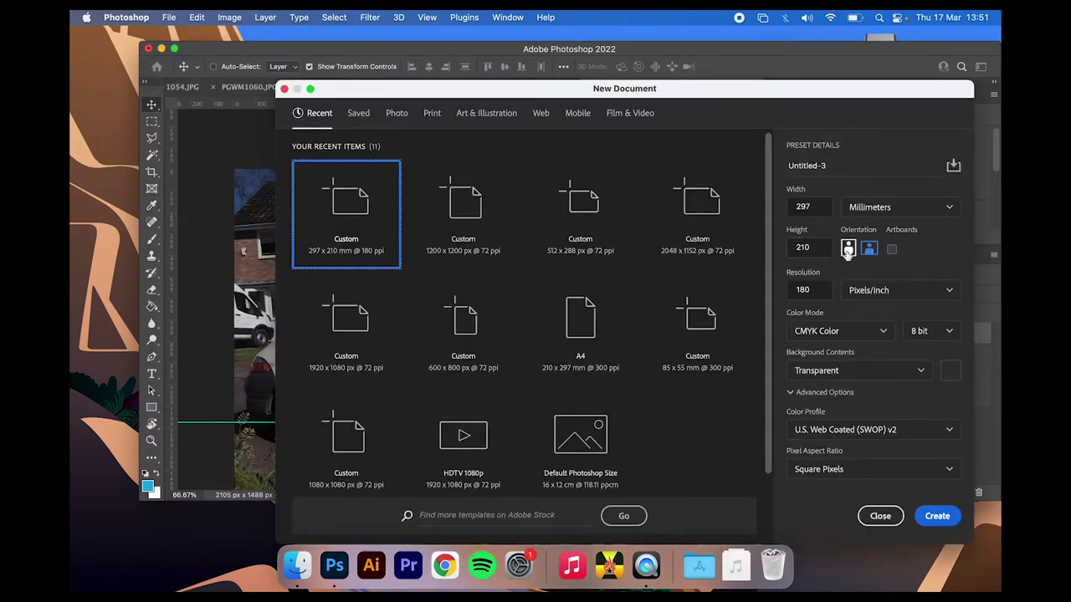
{"action": "left_click", "coordinate": [848, 249]}
{"action": "left_click", "coordinate": [938, 516]}
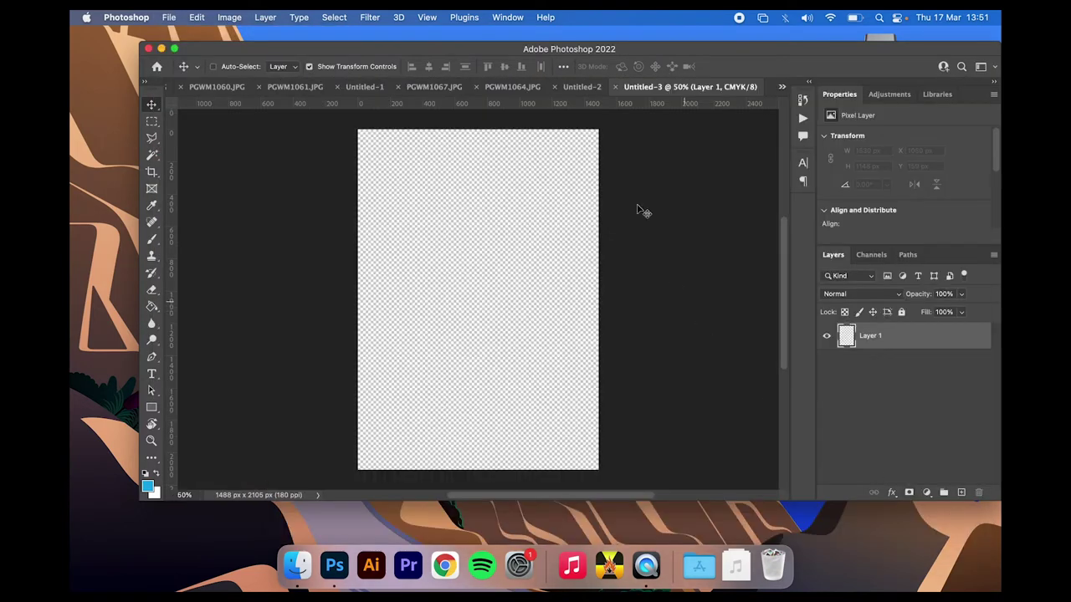
- Duplicate the scaled open-tailgate layer from Untitled-2 into the Untitled-3 document
{"action": "left_click", "coordinate": [581, 86]}
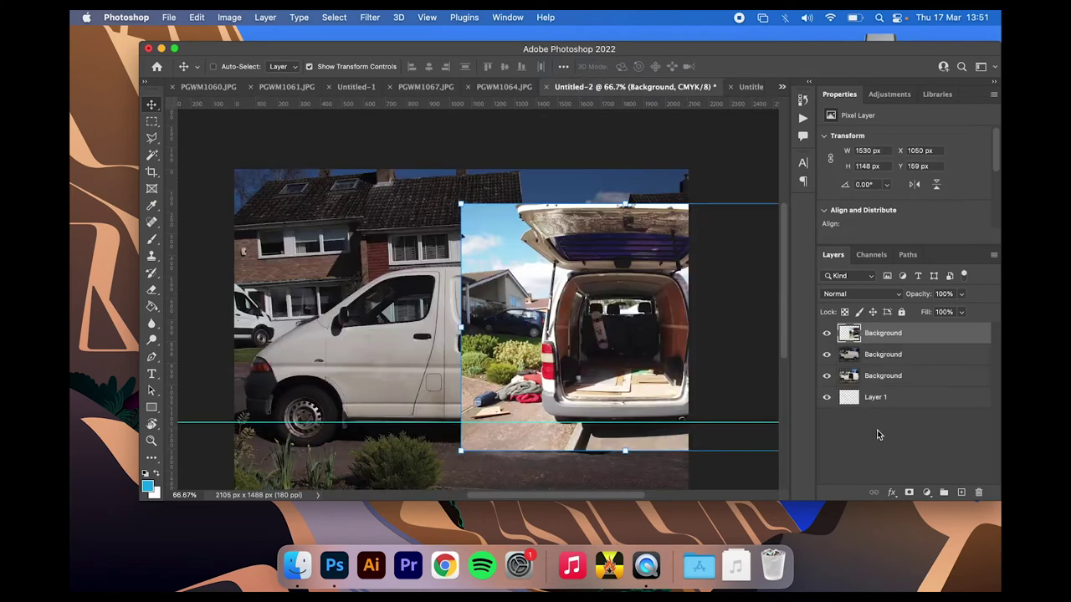
{"action": "right_click", "coordinate": [883, 334]}
{"action": "left_click", "coordinate": [795, 407]}
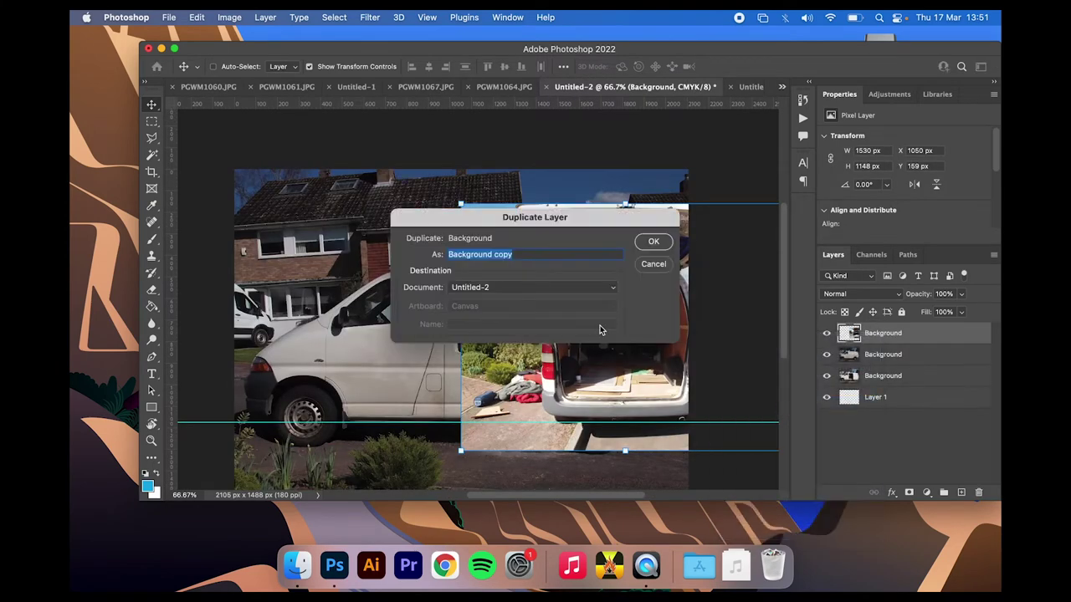
{"action": "left_click", "coordinate": [562, 297]}
{"action": "left_click", "coordinate": [560, 293]}
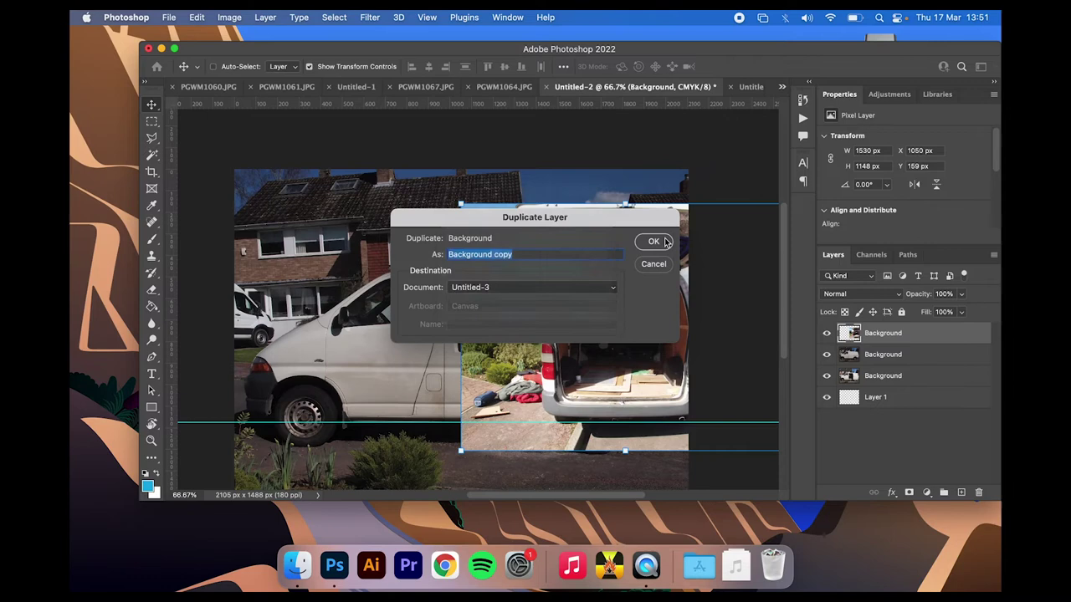
{"action": "left_click", "coordinate": [664, 241]}
- Hide the open-tailgate layer in Untitled-2 and move its copy to the lower part of the Untitled-3 page
{"action": "left_click", "coordinate": [826, 333]}
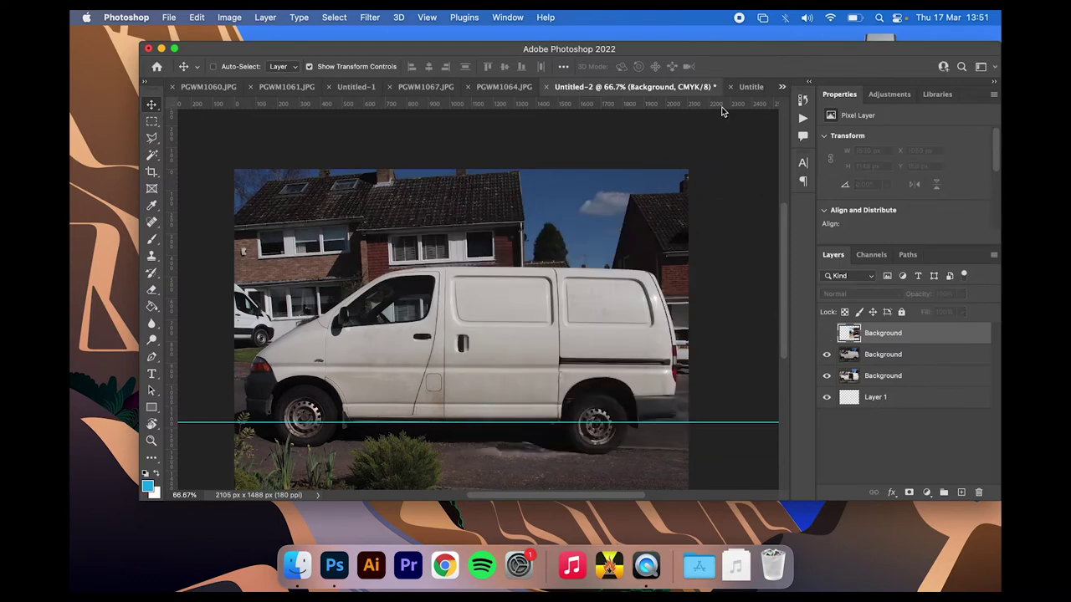
{"action": "left_click", "coordinate": [751, 87]}
{"action": "left_click_drag", "start_coordinate": [650, 285], "coordinate": [482, 414]}
- Duplicate the Background layer of the van interior photo PGWM1061.JPG into Untitled-3 and switch to that document
{"action": "left_click", "coordinate": [272, 89]}
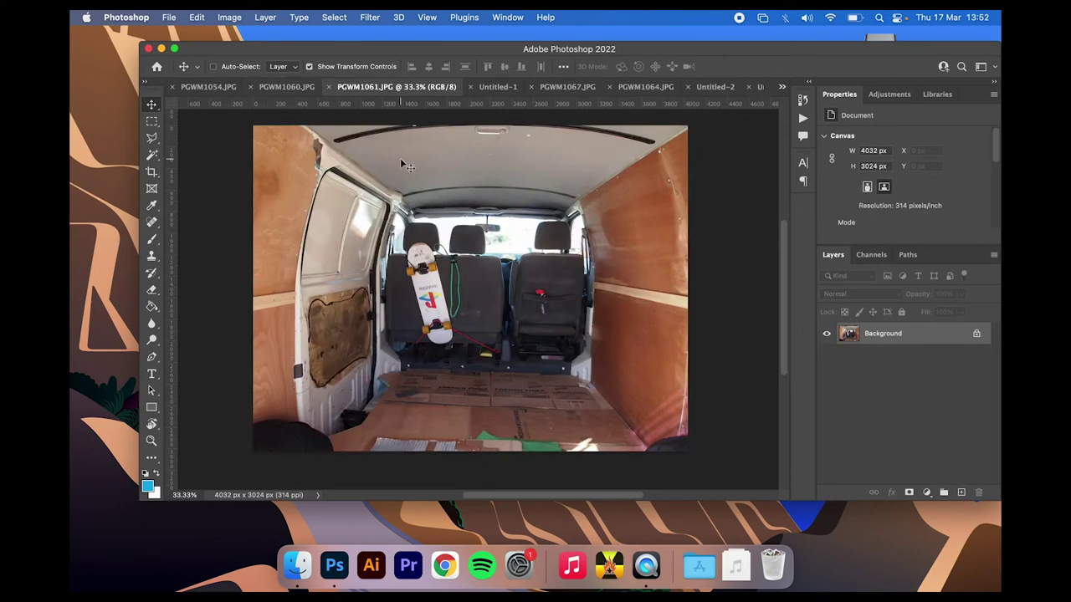
{"action": "right_click", "coordinate": [877, 335]}
{"action": "left_click", "coordinate": [920, 360]}
{"action": "left_click", "coordinate": [593, 287]}
{"action": "left_click", "coordinate": [585, 353]}
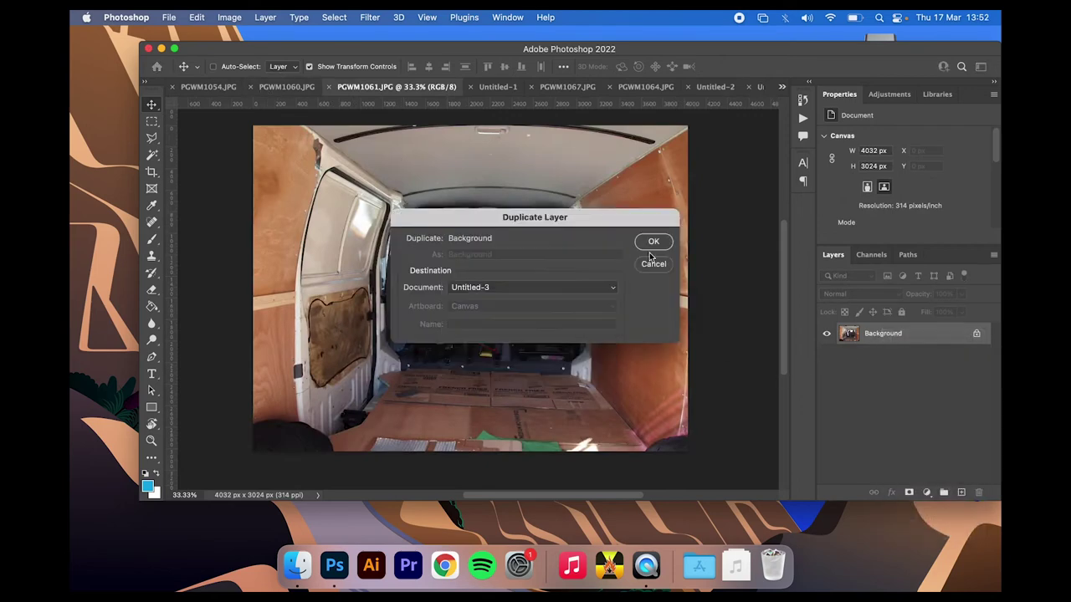
{"action": "left_click", "coordinate": [650, 241]}
{"action": "left_click", "coordinate": [757, 87]}
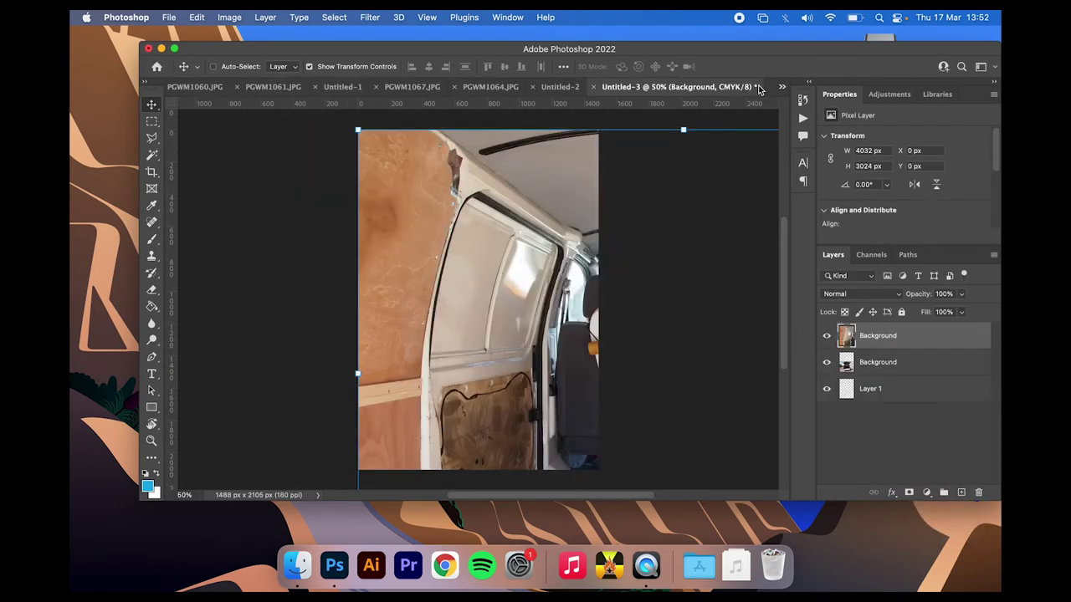
- Scale the van interior photo to about 28.32%, position it over the van's rear opening, and apply the transform
{"action": "left_click_drag", "start_coordinate": [357, 131], "coordinate": [435, 302]}
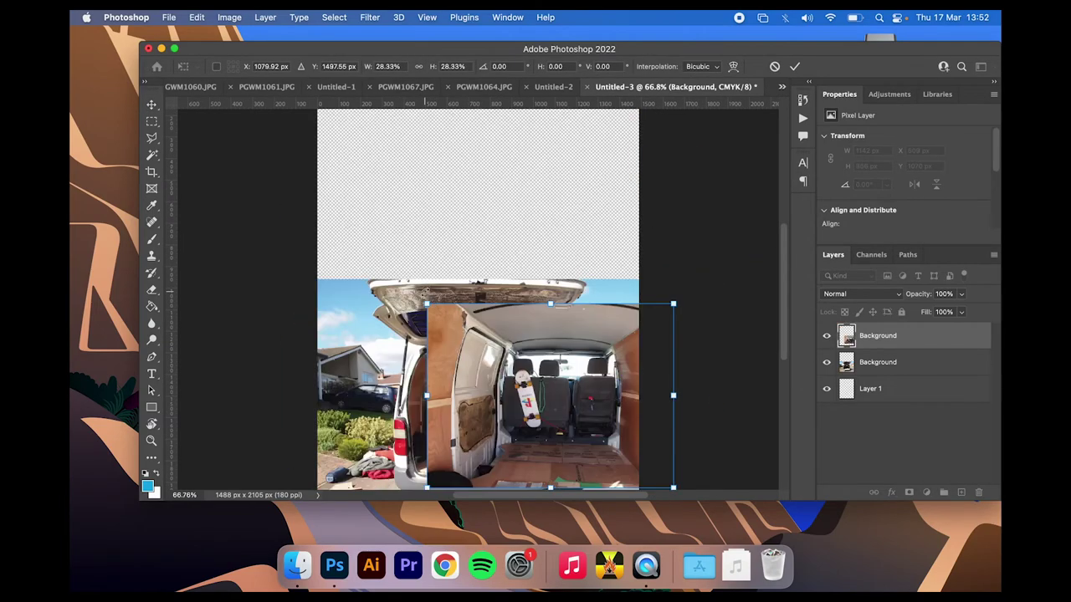
{"action": "scroll", "coordinate": [450, 240], "scroll_direction": "up", "scroll_amount": 5}
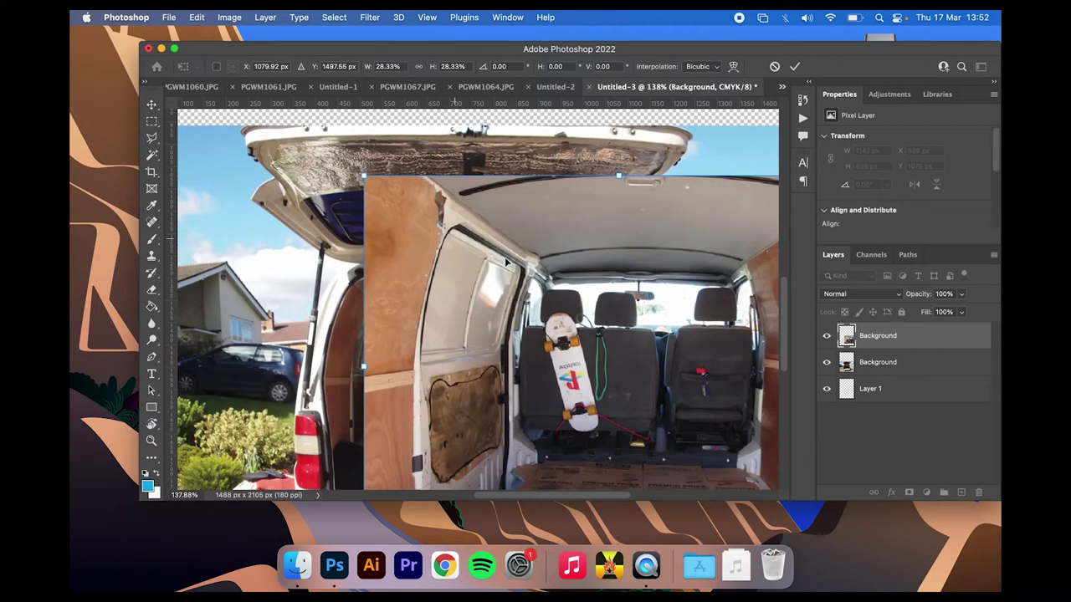
{"action": "left_click_drag", "start_coordinate": [580, 330], "coordinate": [415, 338]}
{"action": "left_click", "coordinate": [794, 66]}
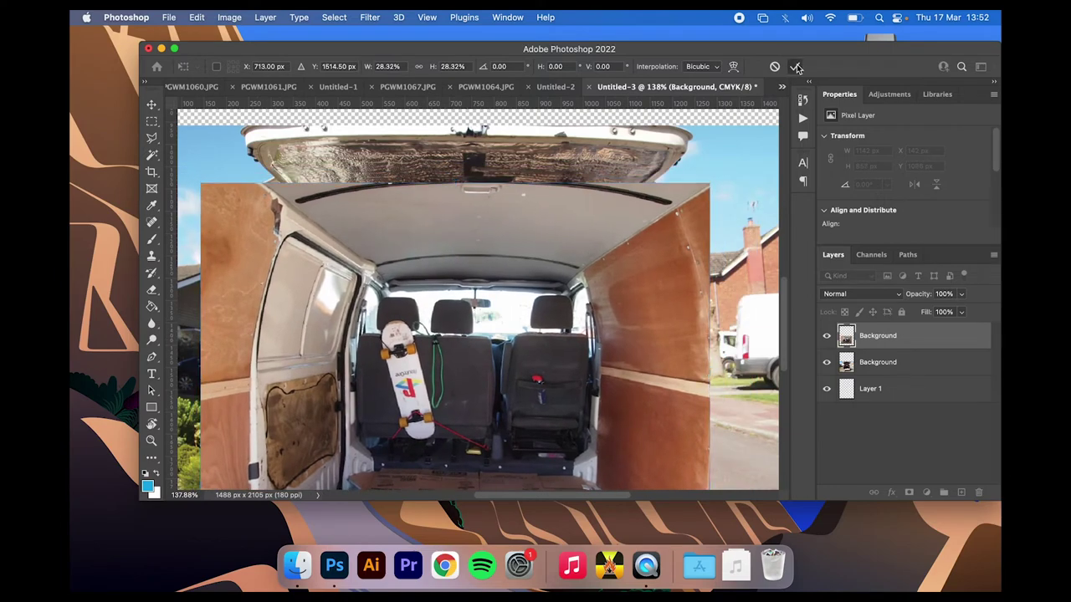
- Reduce the interior photo's opacity to 47% and shift it to compare with the van's rear opening beneath
{"action": "left_click", "coordinate": [960, 293]}
{"action": "left_click_drag", "start_coordinate": [962, 315], "coordinate": [929, 314]}
{"action": "mouse_move", "coordinate": [643, 343]}
{"action": "left_mouse_down"}
{"action": "mouse_move", "coordinate": [646, 376]}
{"action": "mouse_move", "coordinate": [644, 361]}
{"action": "left_mouse_up"}
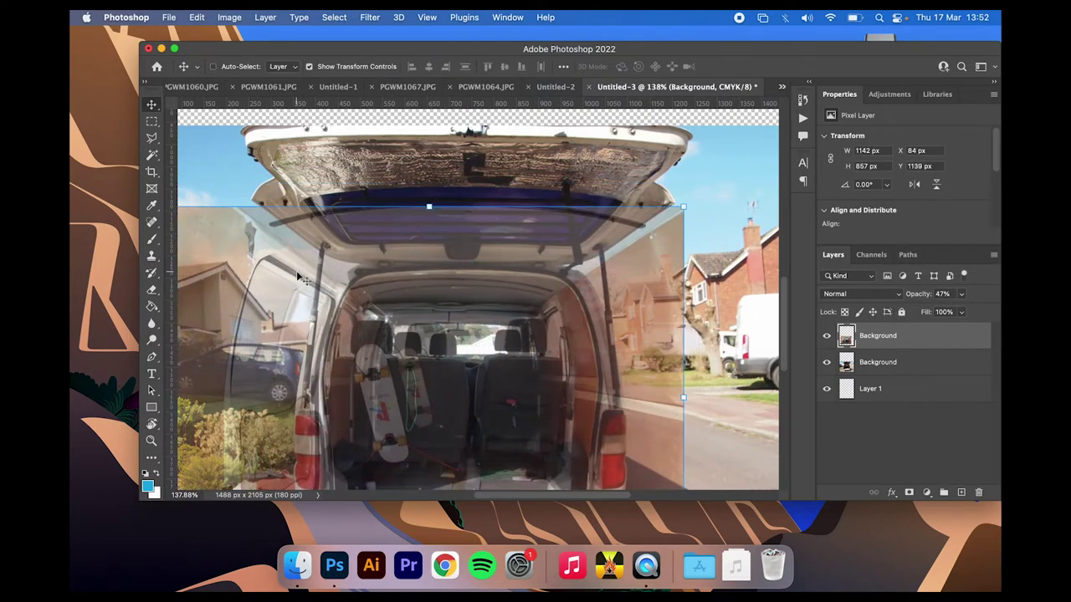
- Scale the van interior photo to about 65.48%, fit it over the van's rear opening, and apply the transform
{"action": "key", "text": "super+t"}
{"action": "left_click_drag", "start_coordinate": [712, 220], "coordinate": [630, 223]}
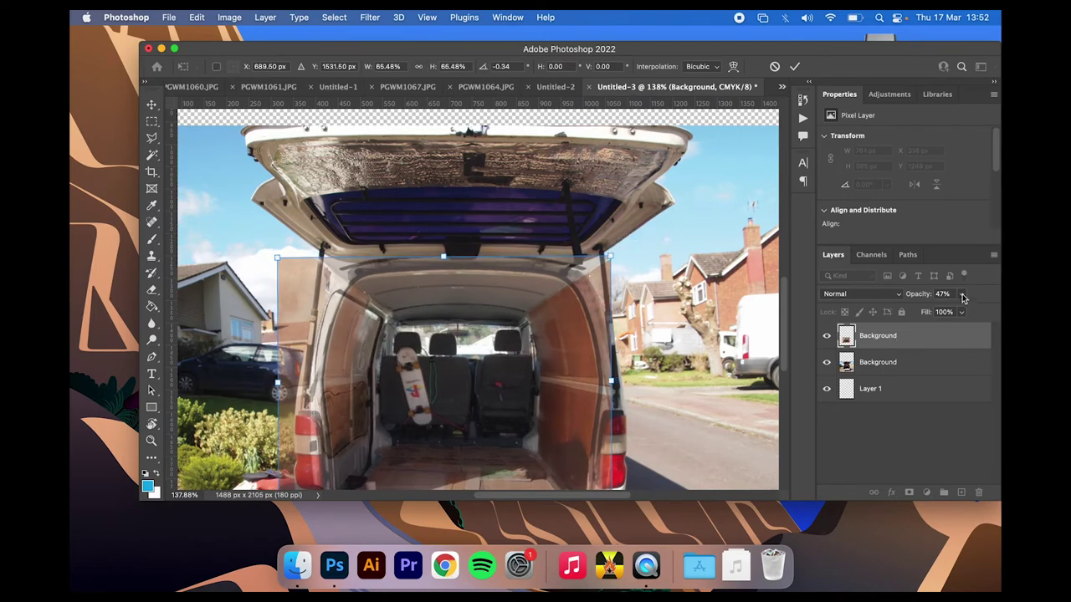
{"action": "key", "text": "Return"}
- Compare the interior photo's size and alignment with the van's rear opening by repeatedly hiding and showing its layer
{"action": "left_click", "coordinate": [826, 336]}
{"action": "left_click", "coordinate": [827, 335]}
{"action": "left_click", "coordinate": [826, 335]}
{"action": "left_click", "coordinate": [826, 336]}
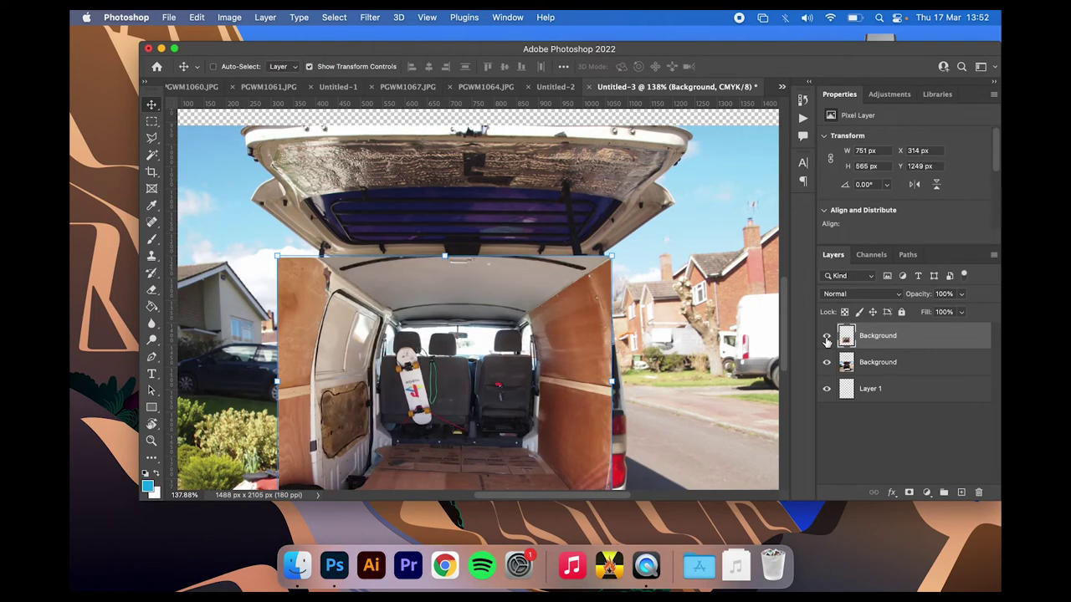
{"action": "left_click", "coordinate": [827, 336]}
{"action": "left_click", "coordinate": [826, 335]}
- Resize the interior photo to 746 × 561 px and fine-tune its position over the rear opening, finishing at 100% opacity
{"action": "key", "text": "ctrl+t"}
{"action": "key", "text": "Return"}
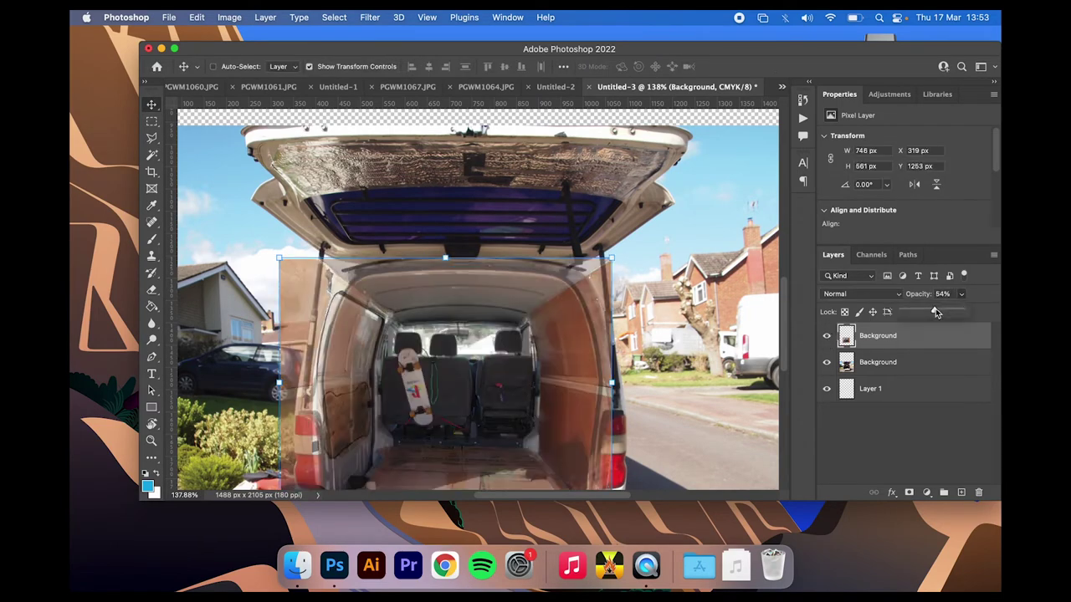
{"action": "left_click", "coordinate": [553, 242]}
{"action": "left_click", "coordinate": [552, 236]}
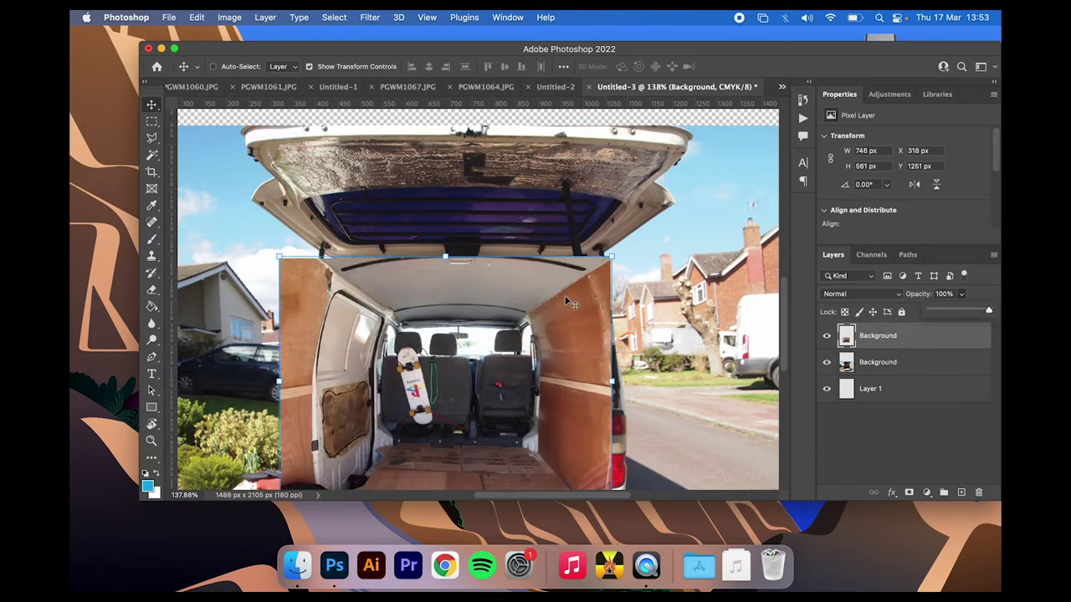
- Move the interior photo straight up into the blank area above the open-tailgate photo and deselect its layer
{"action": "key", "text": "super+minus"}
{"action": "key", "text": "super+minus"}
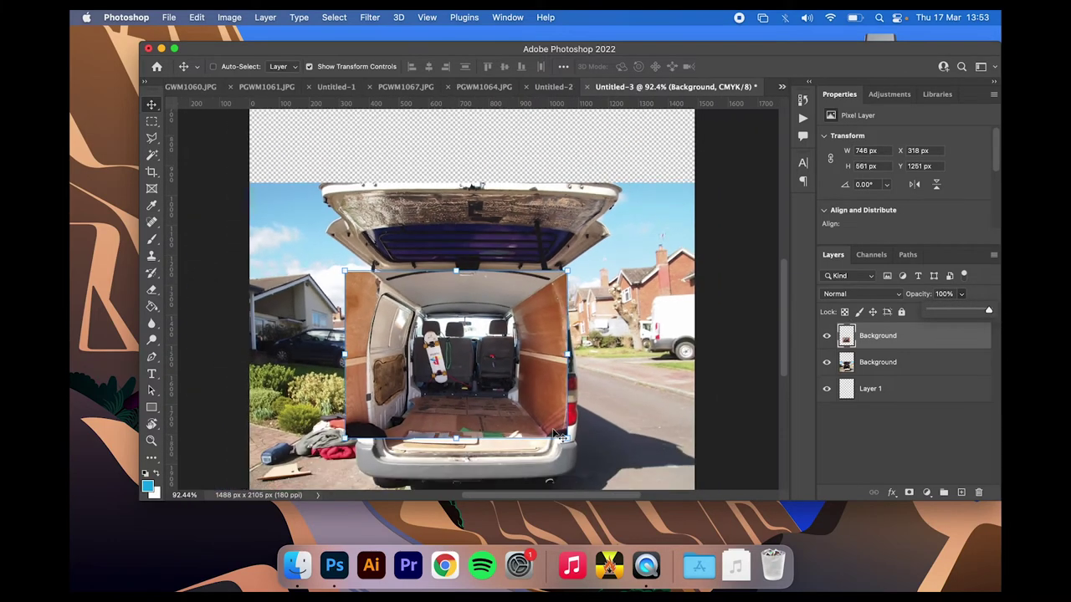
{"action": "scroll", "coordinate": [495, 352], "scroll_direction": "up", "scroll_amount": 5}
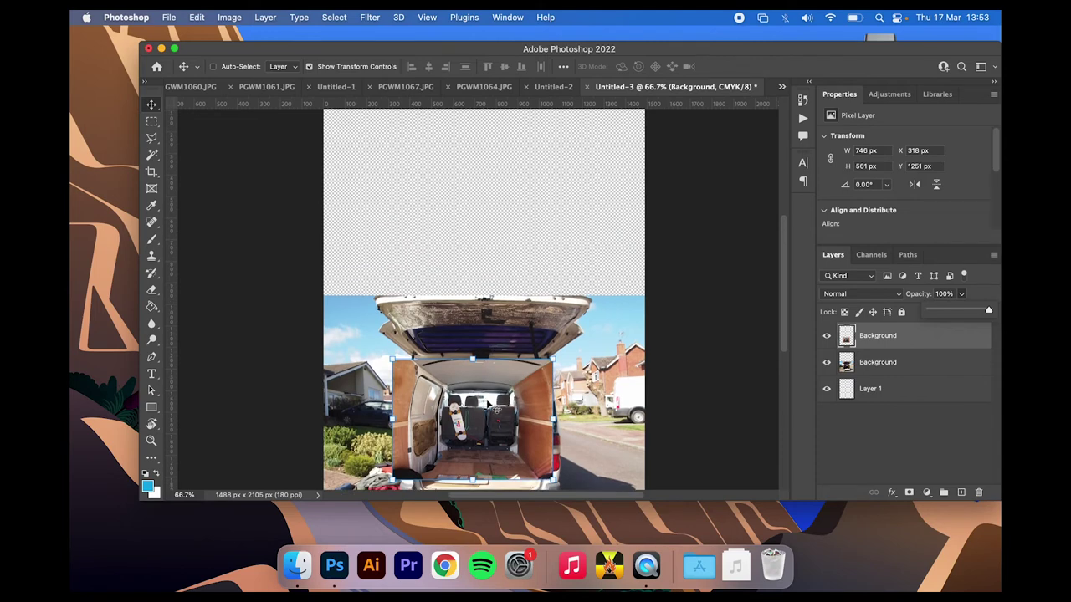
{"action": "left_click_drag", "start_coordinate": [488, 404], "coordinate": [489, 181]}
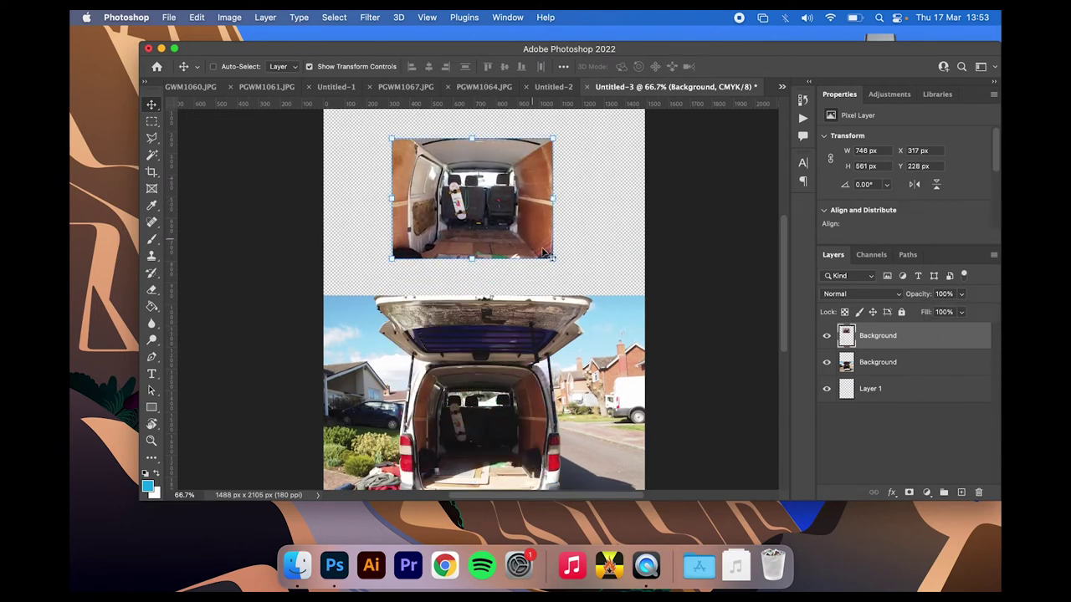
{"action": "left_click", "coordinate": [867, 435]}
{"action": "scroll", "coordinate": [674, 304], "scroll_direction": "up", "scroll_amount": 8}
{"action": "scroll", "coordinate": [683, 402], "scroll_direction": "down", "scroll_amount": 5}
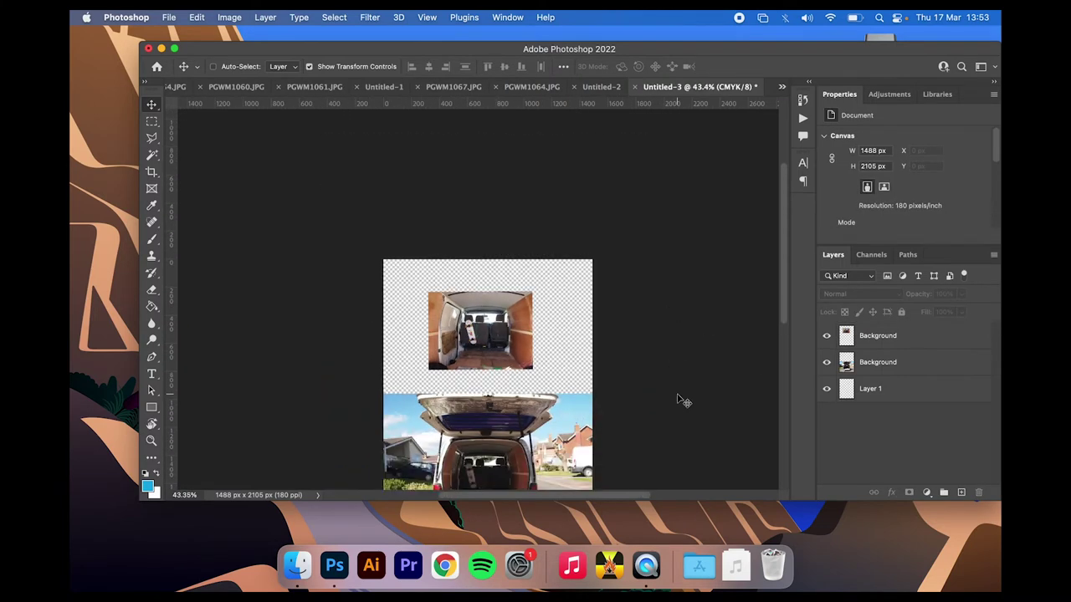